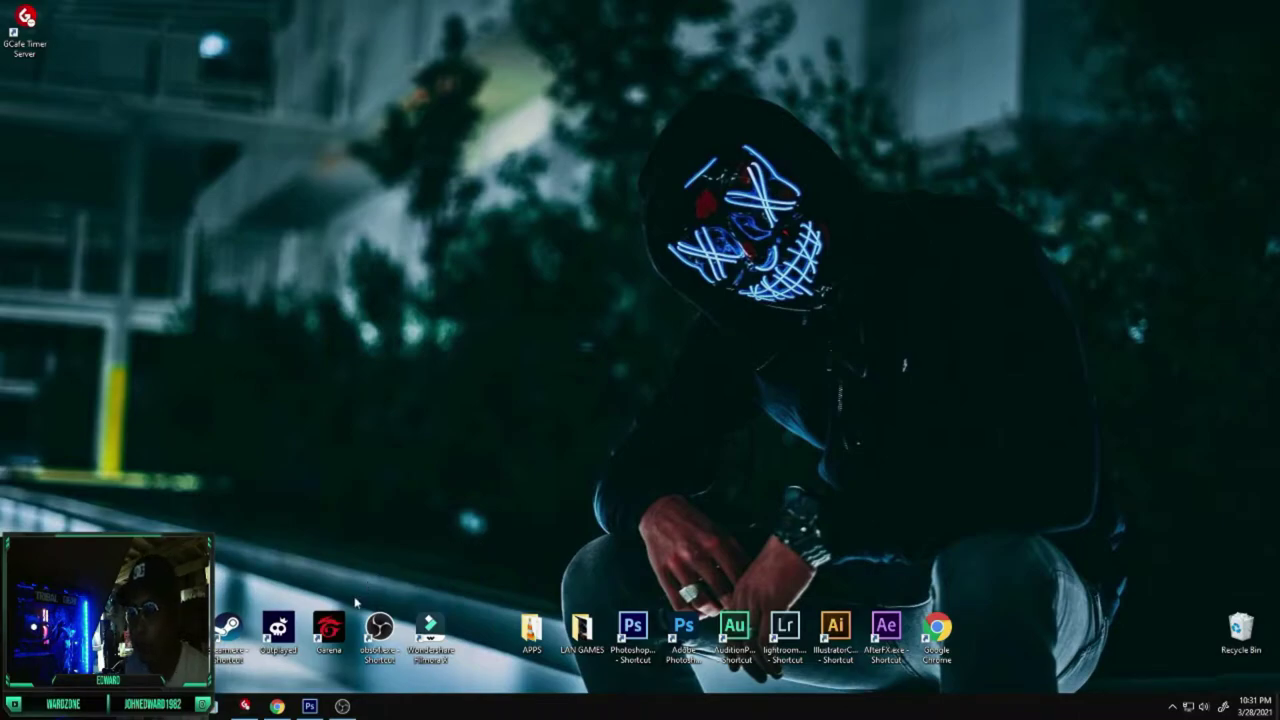
click(309, 706)
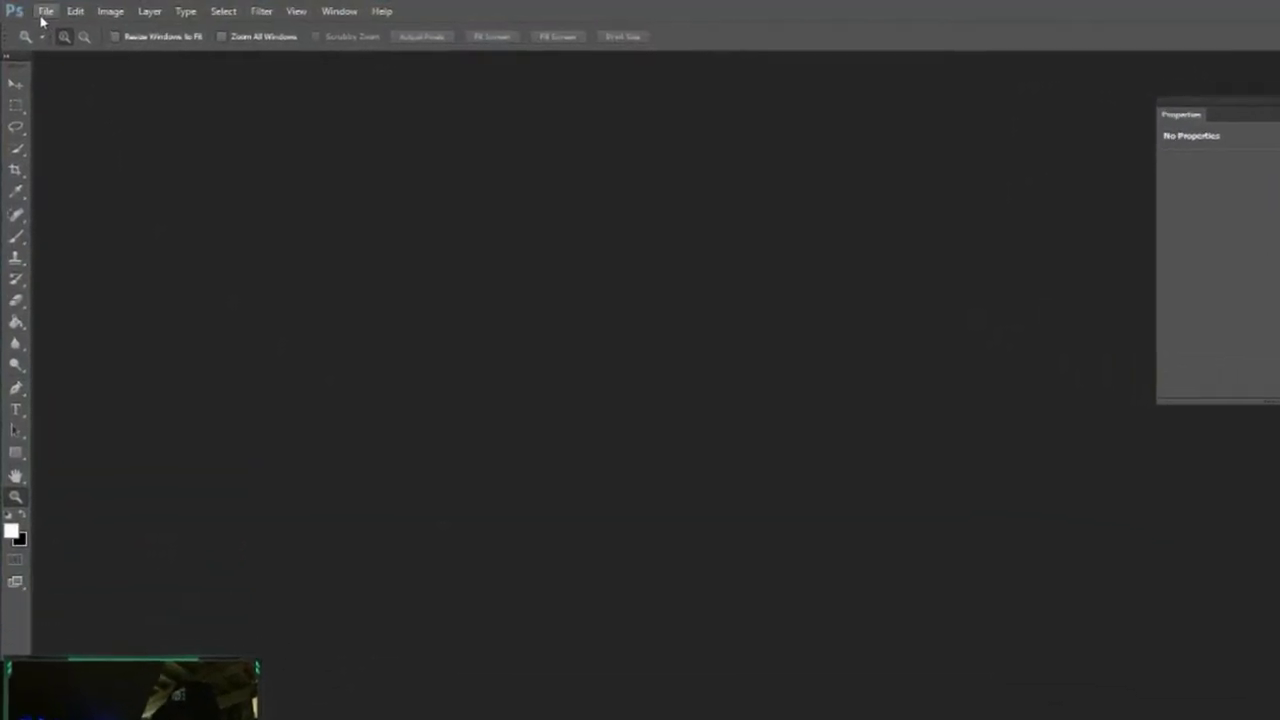
click(37, 9)
click(72, 70)
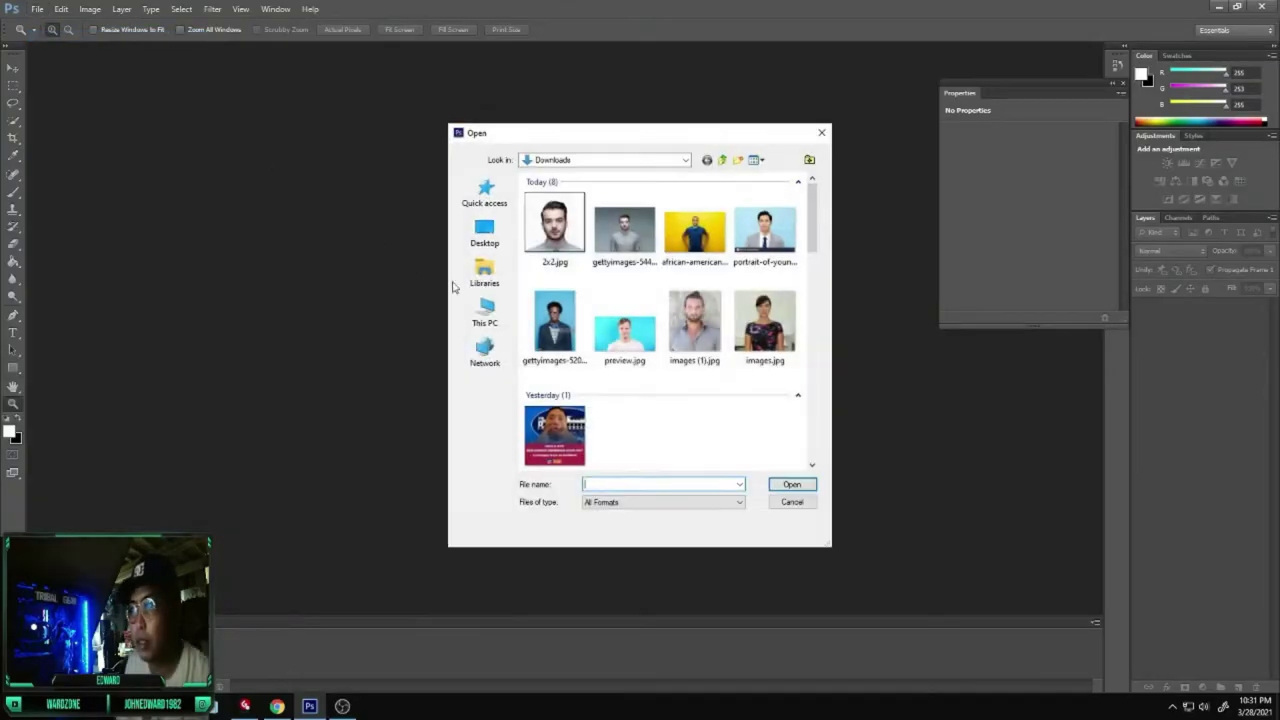
click(624, 232)
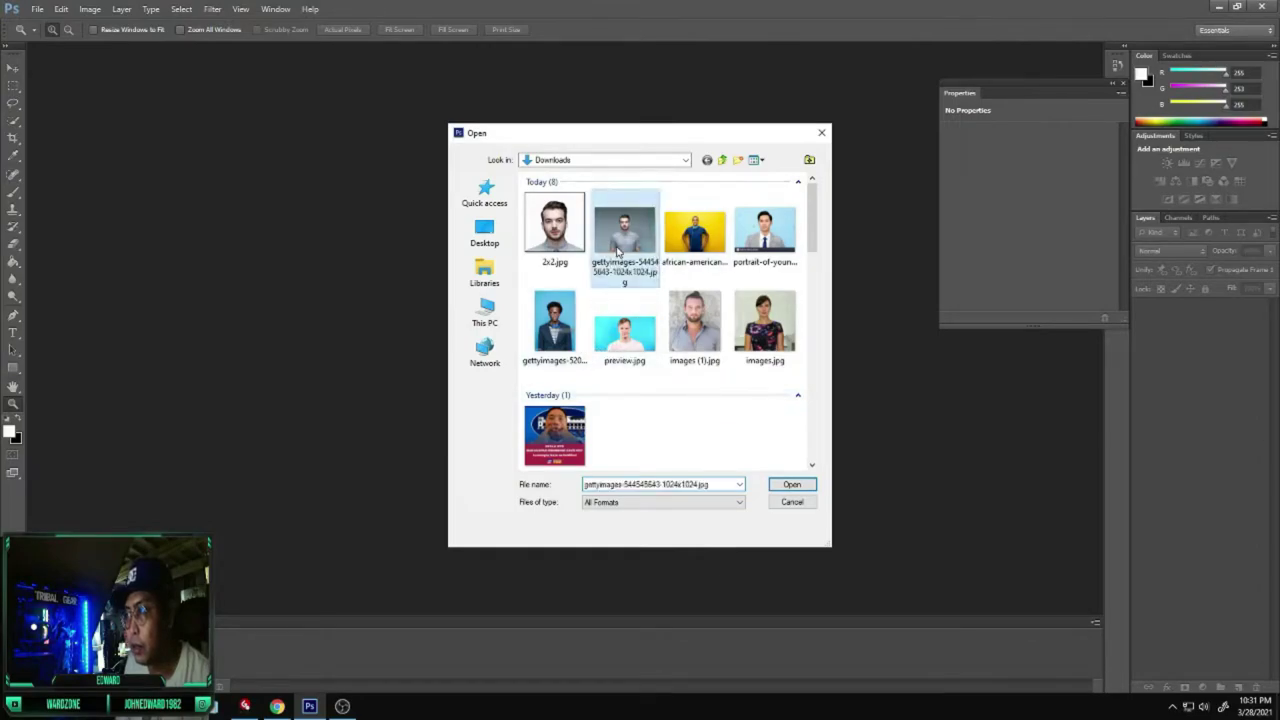
click(789, 486)
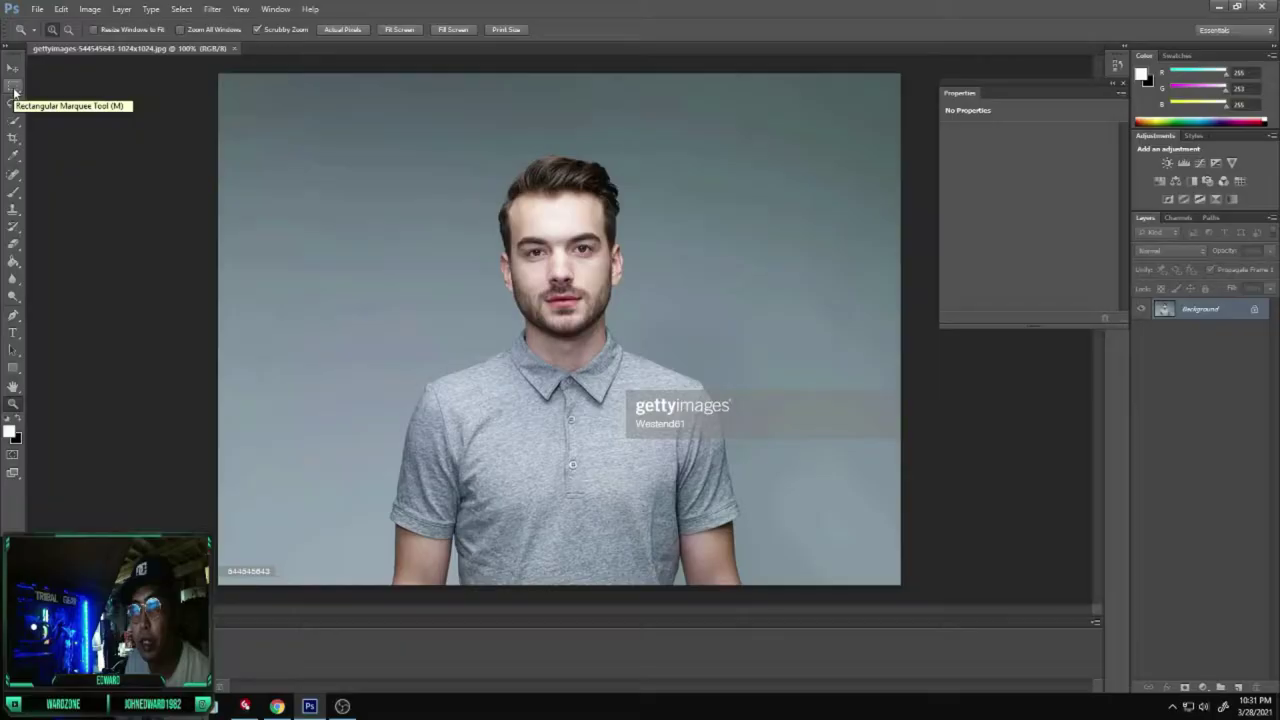
- Marquee the man's head, then set the Crop tool to a 1 x 1 ratio
click(14, 88)
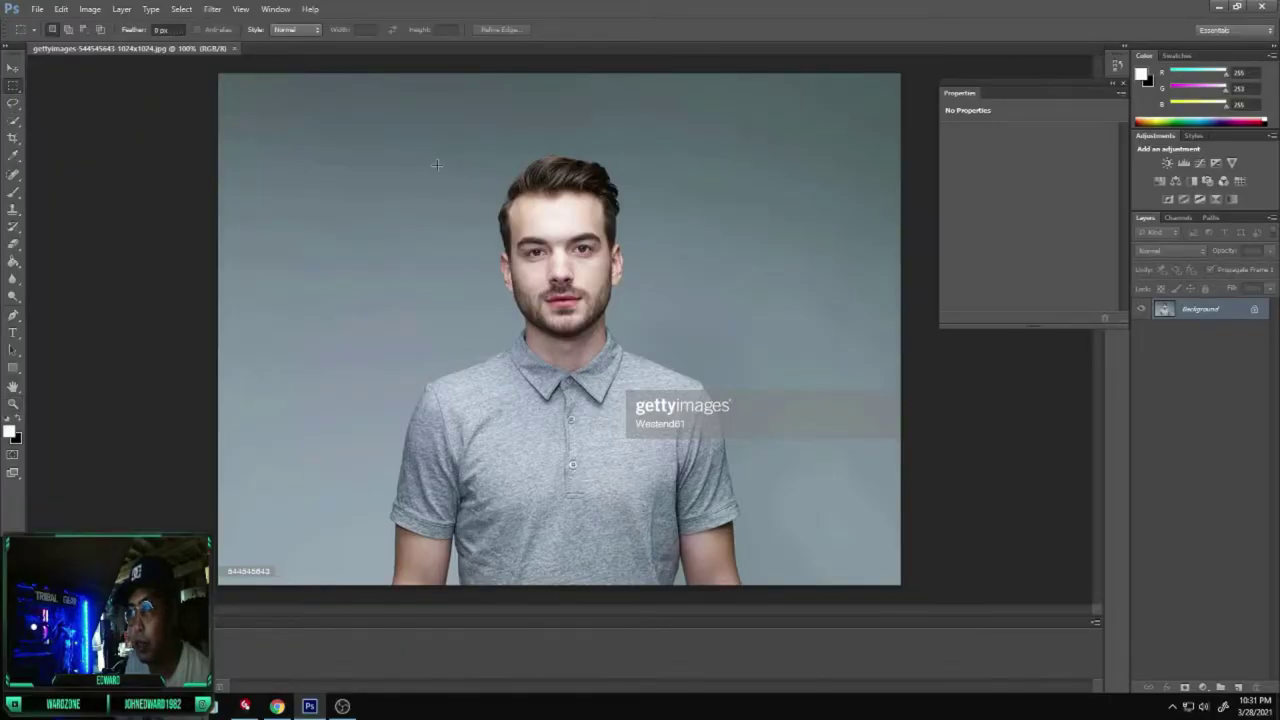
drag(436, 139, 702, 391)
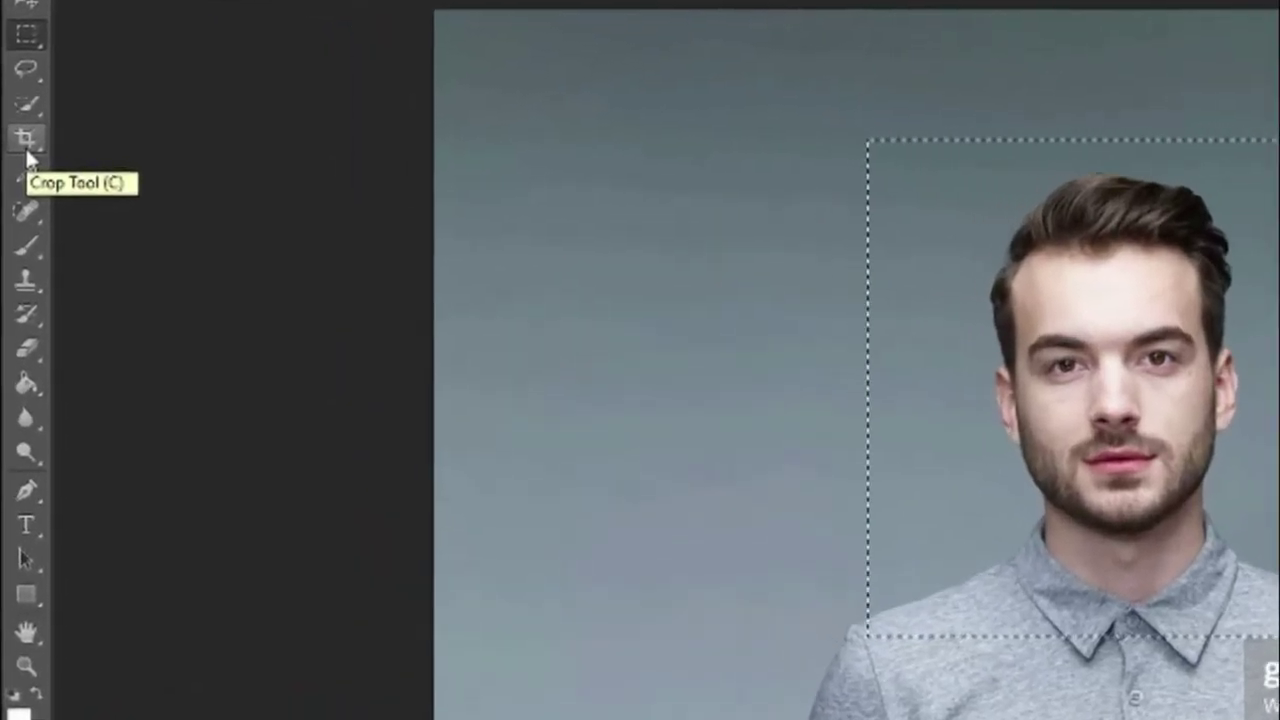
click(18, 150)
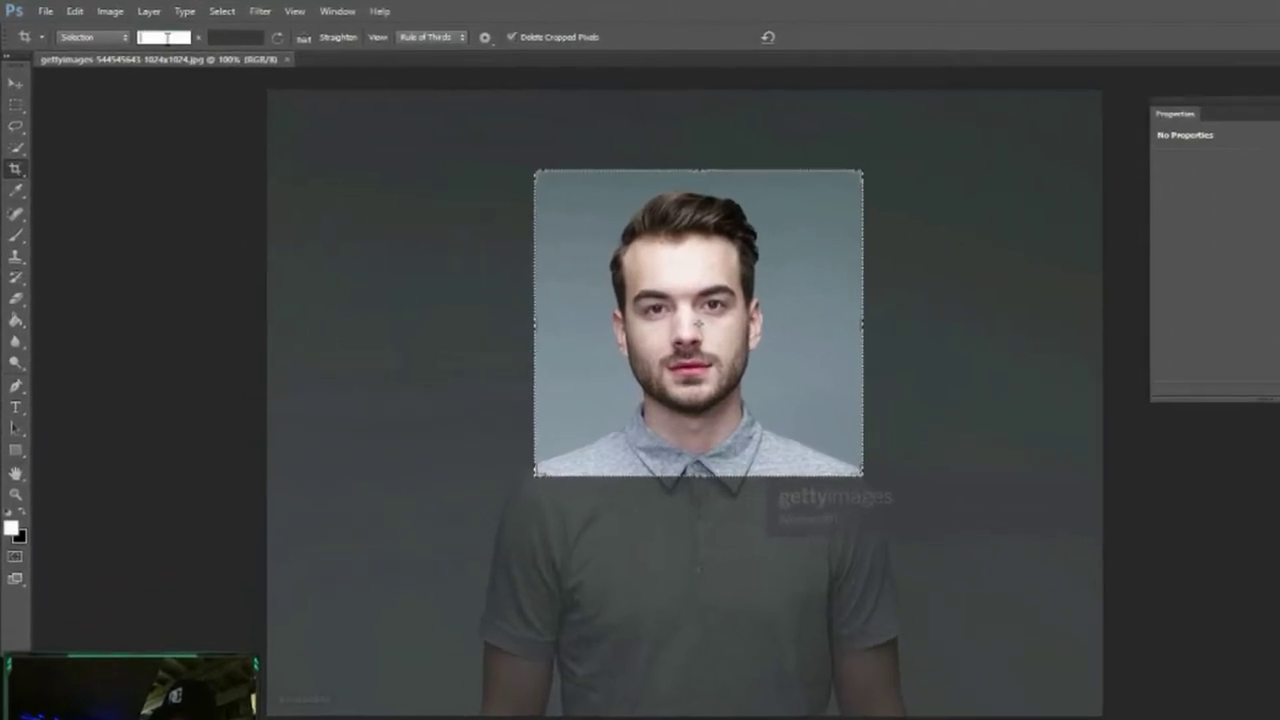
text(1)
key(Tab)
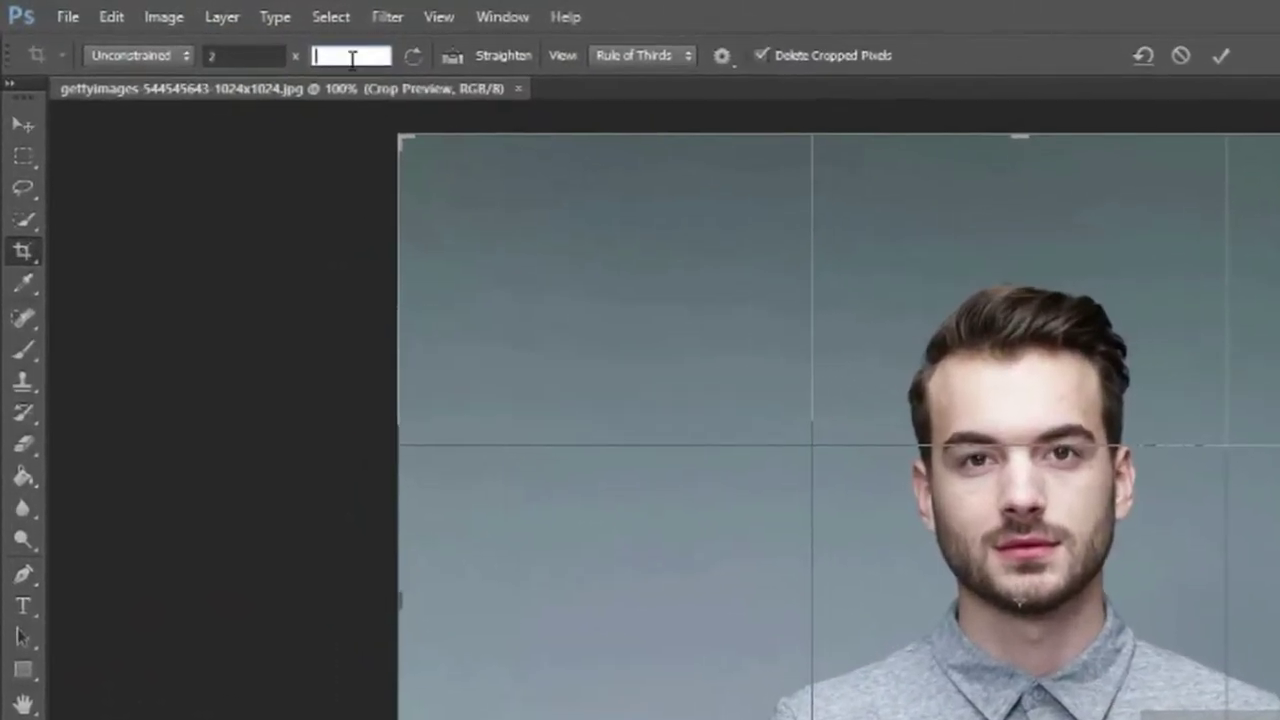
text(1)
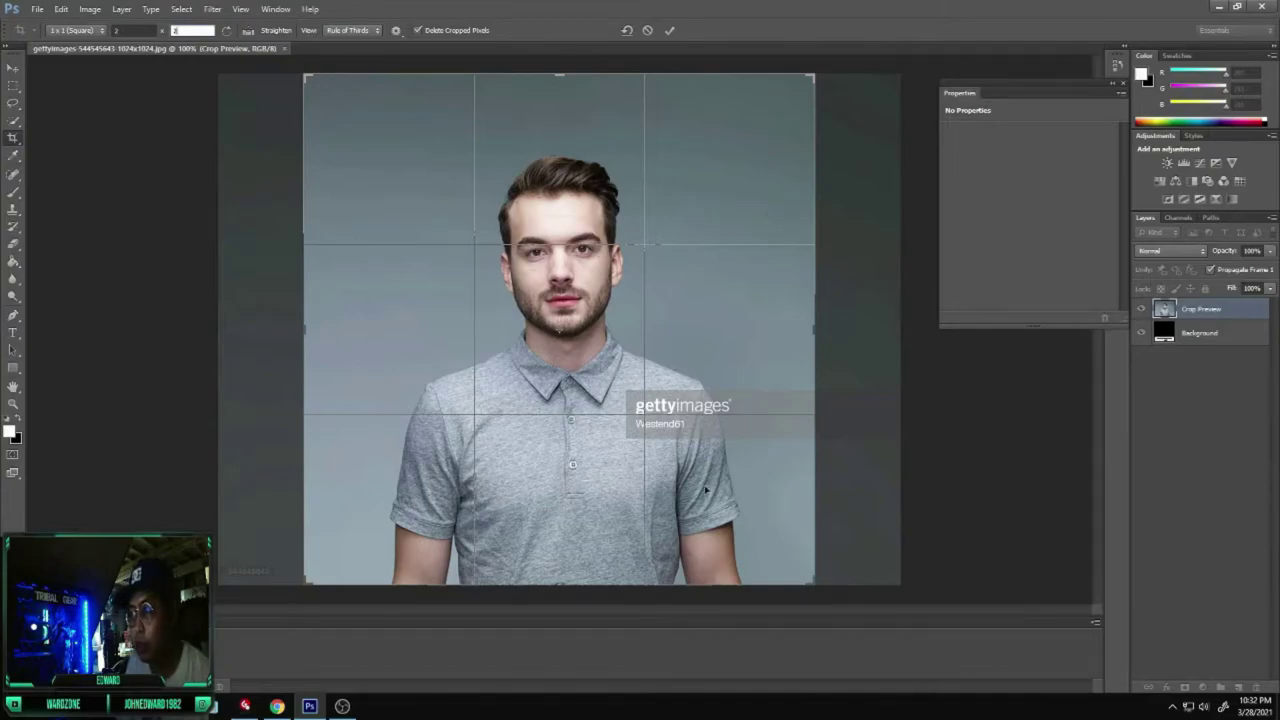
- Size and position the square crop around head and shoulders, then confirm the crop
mouse_move(816, 588)
mouse_down()
mouse_move(655, 425)
mouse_move(542, 427)
mouse_up()
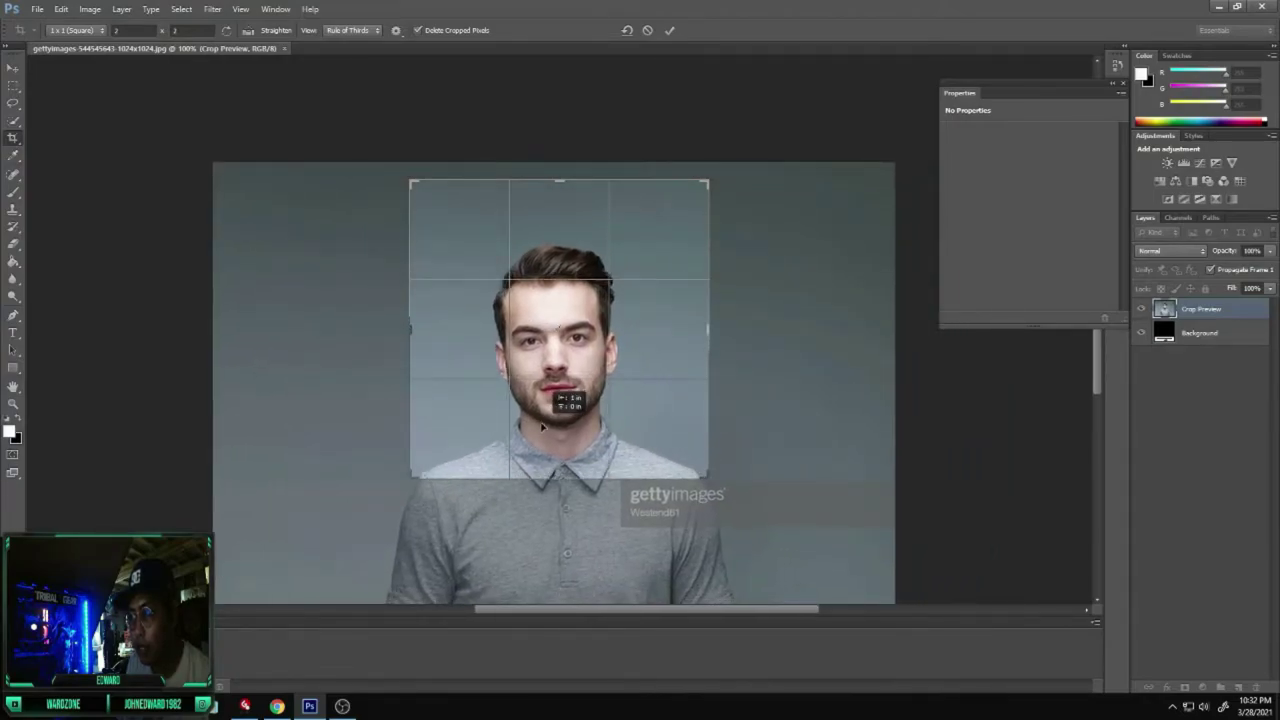
drag(542, 427, 542, 427)
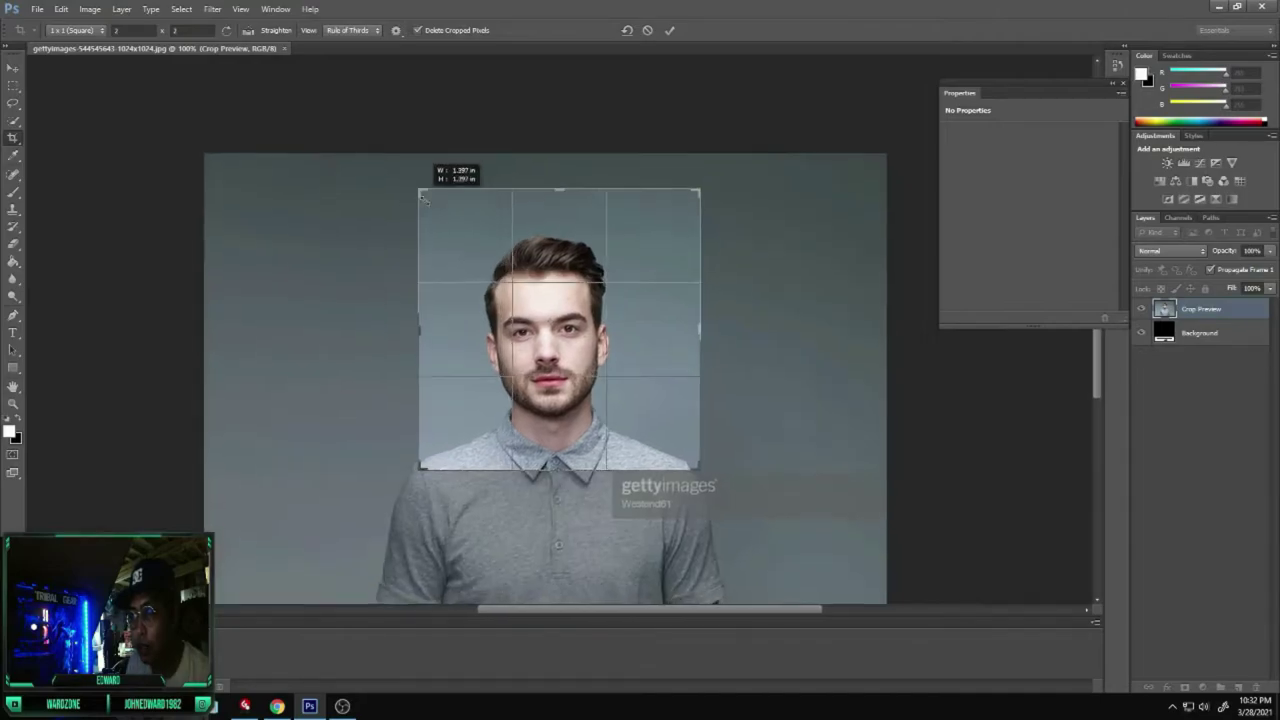
drag(411, 183, 434, 218)
drag(644, 407, 658, 409)
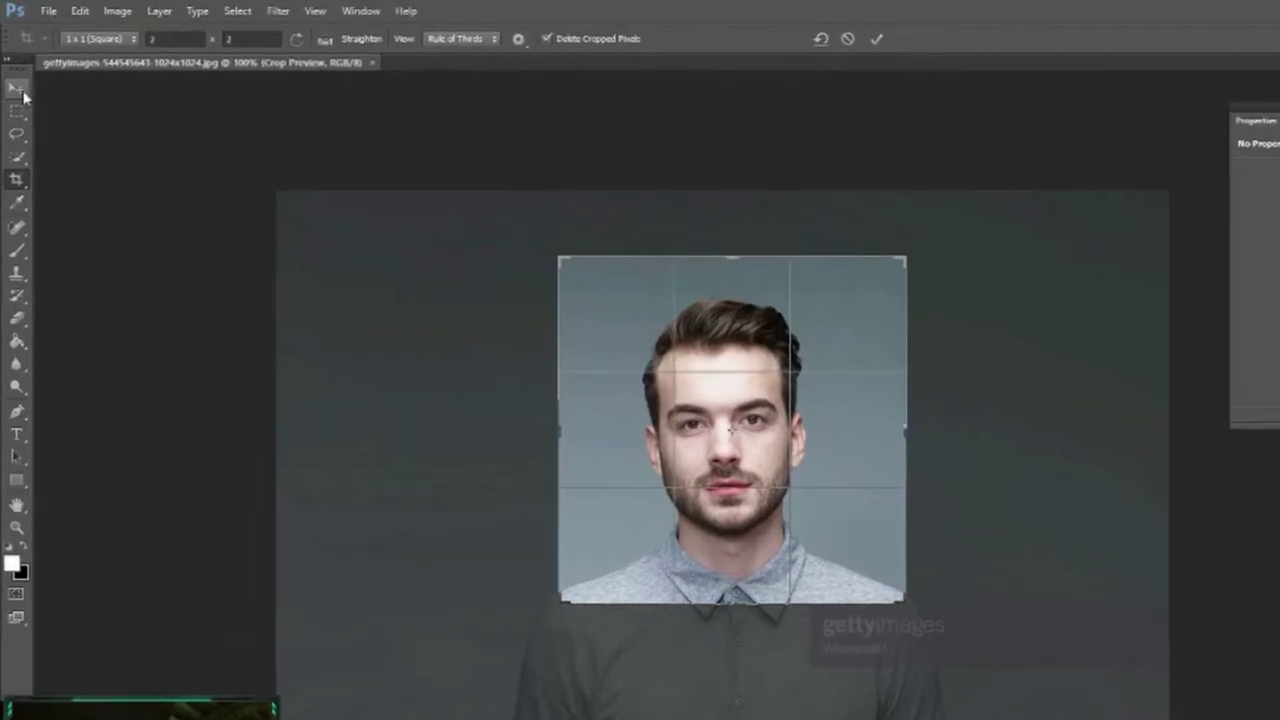
click(20, 92)
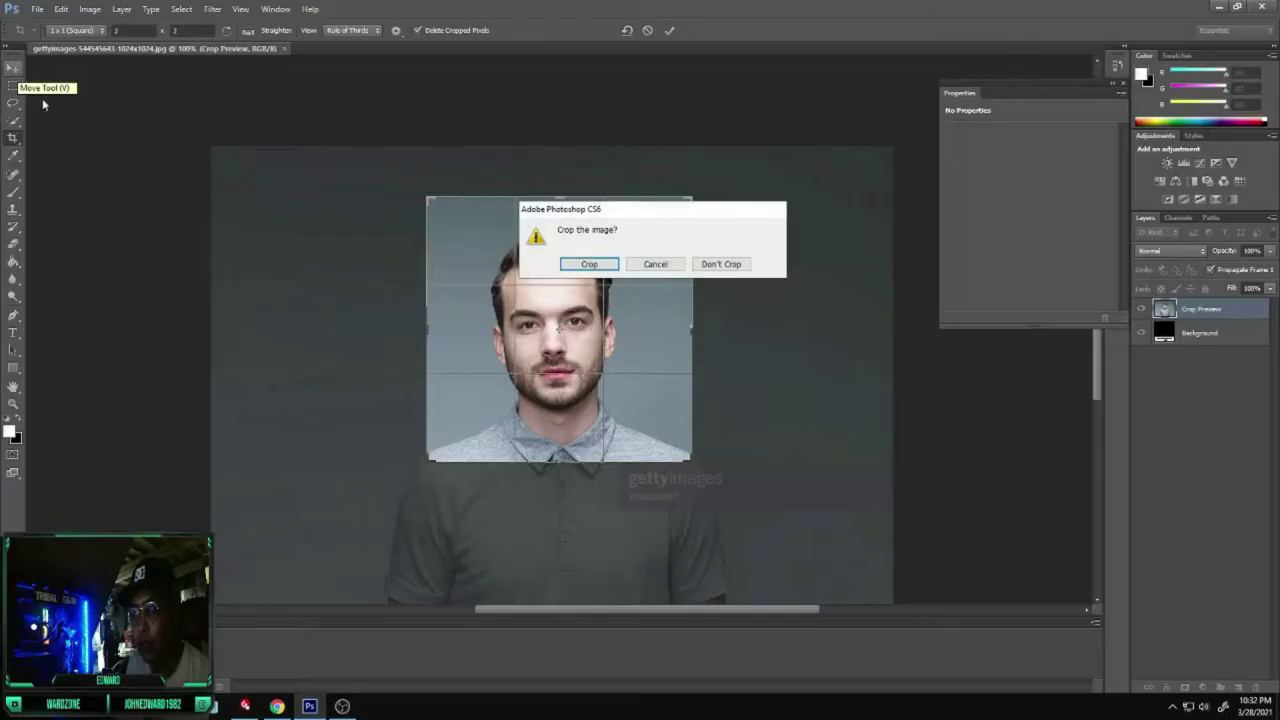
click(592, 265)
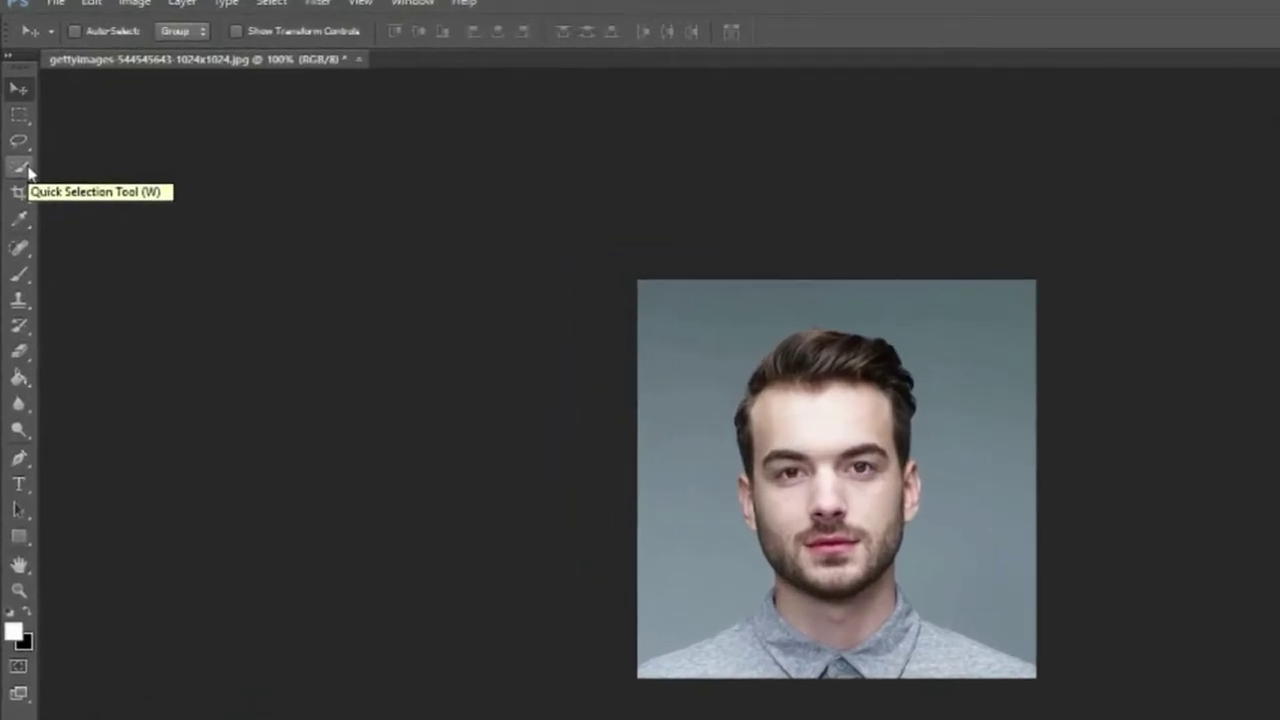
- Quick-select the background left of and above the head, then zoom to 300%
click(29, 180)
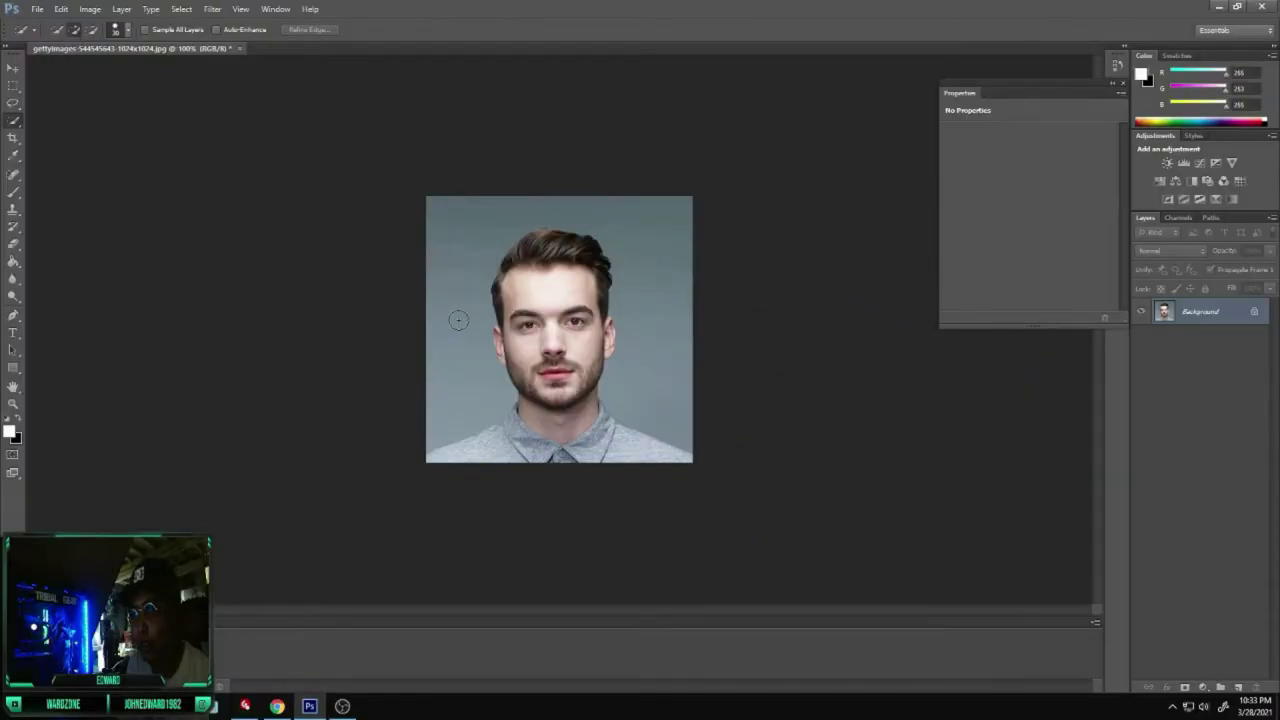
drag(448, 380, 461, 224)
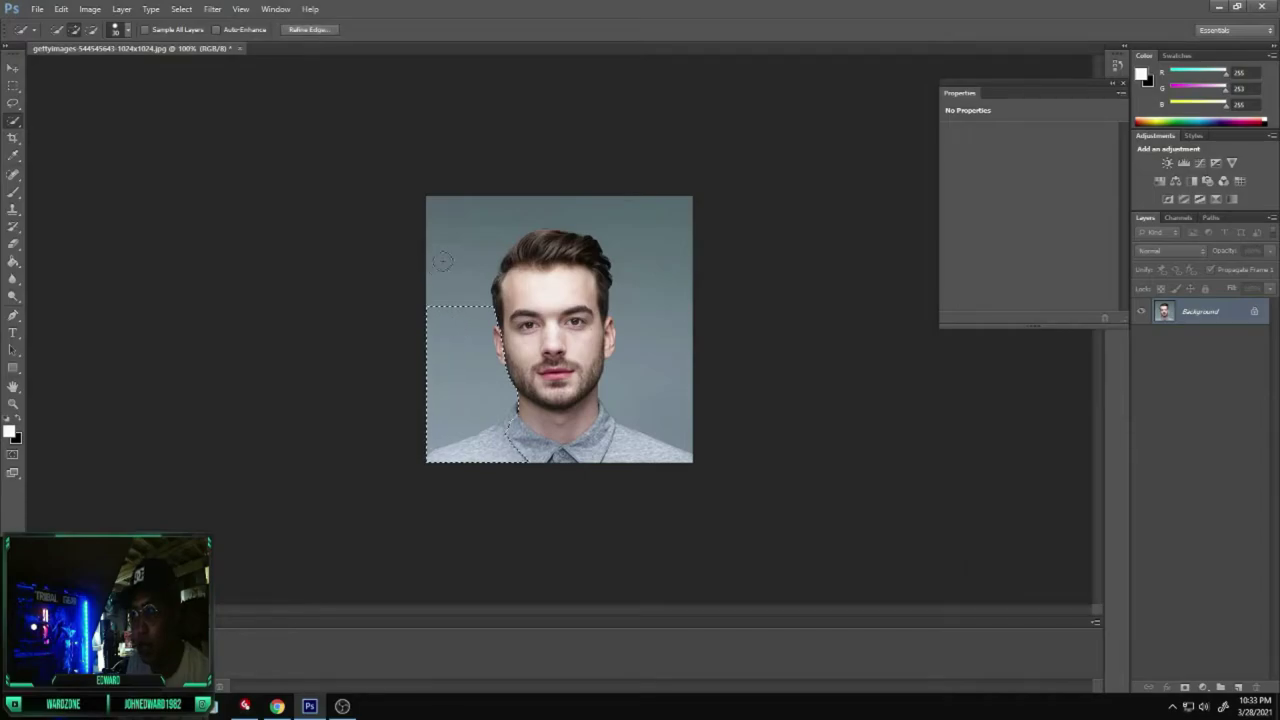
mouse_move(565, 210)
mouse_down()
mouse_move(636, 231)
mouse_move(641, 421)
mouse_up()
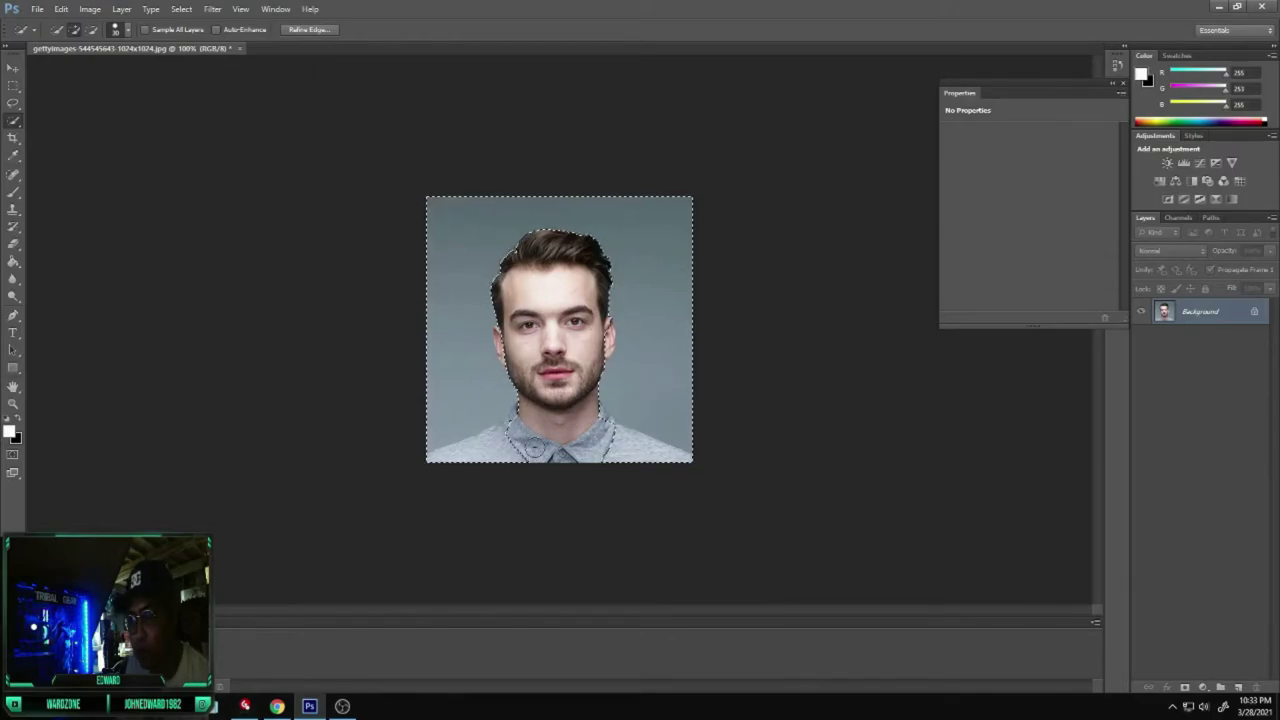
key(z)
click(530, 451)
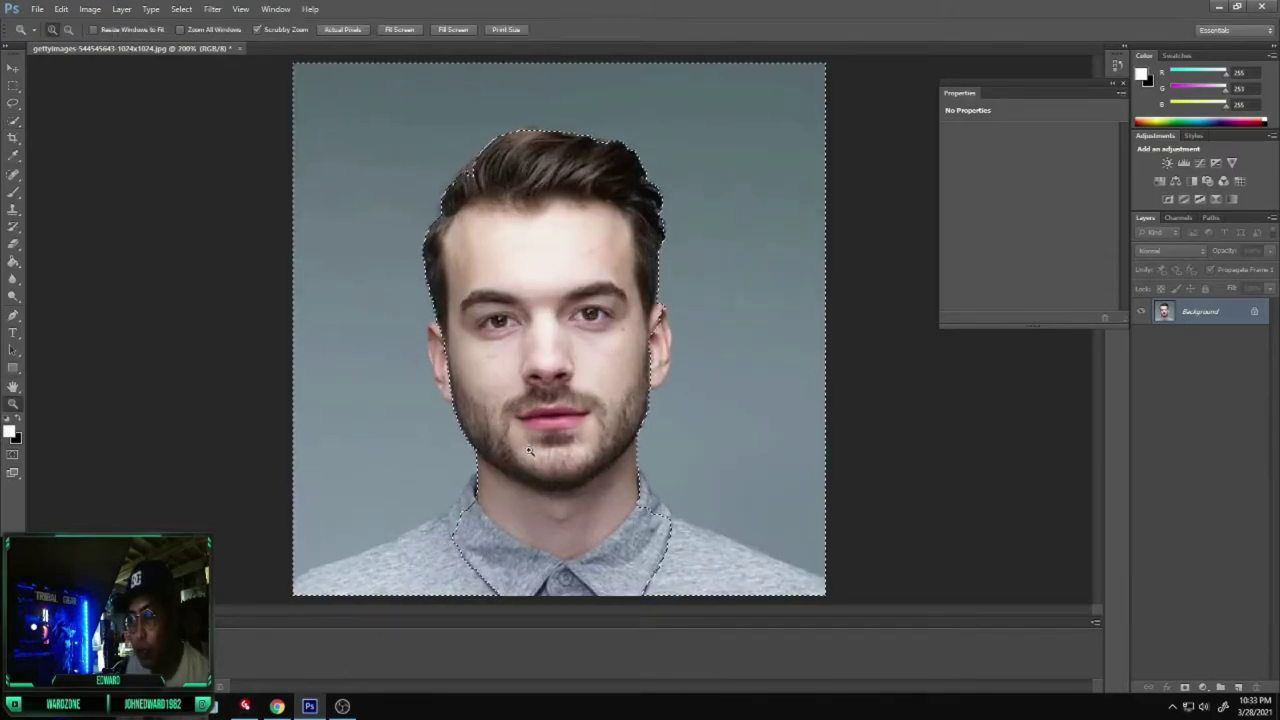
click(530, 451)
scroll(1097, 452, down, 2)
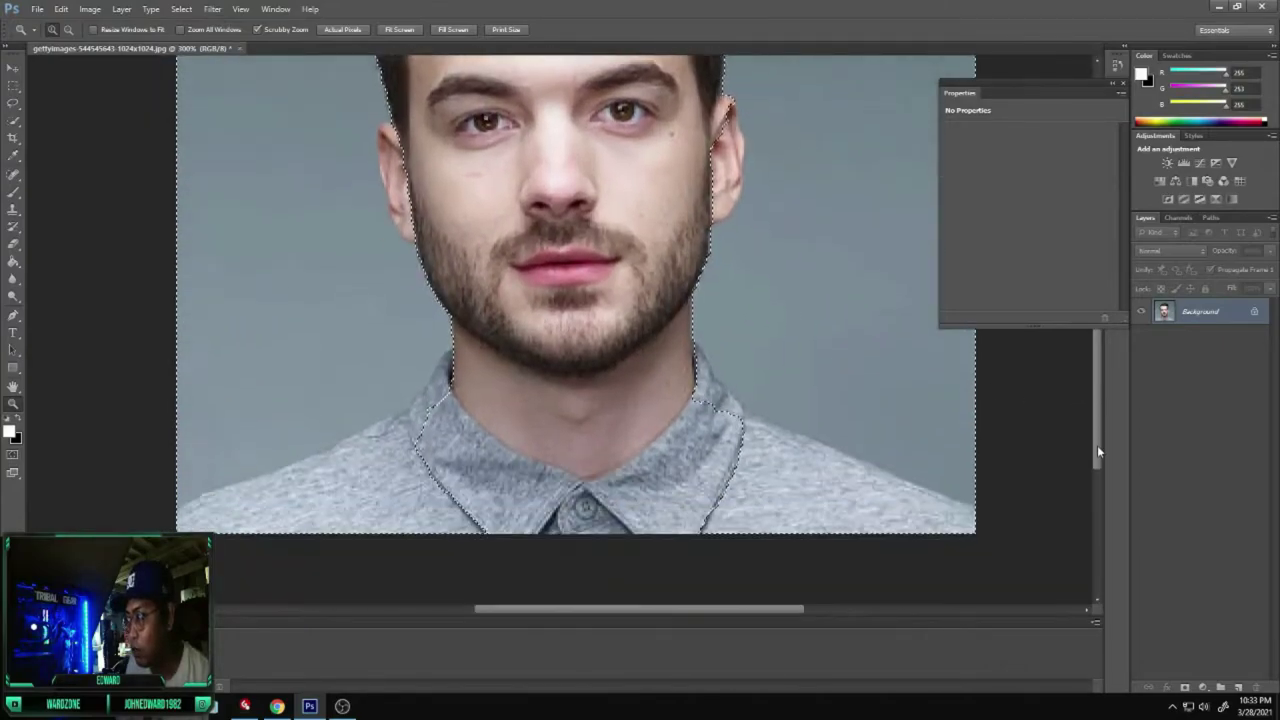
scroll(1097, 452, down, 3)
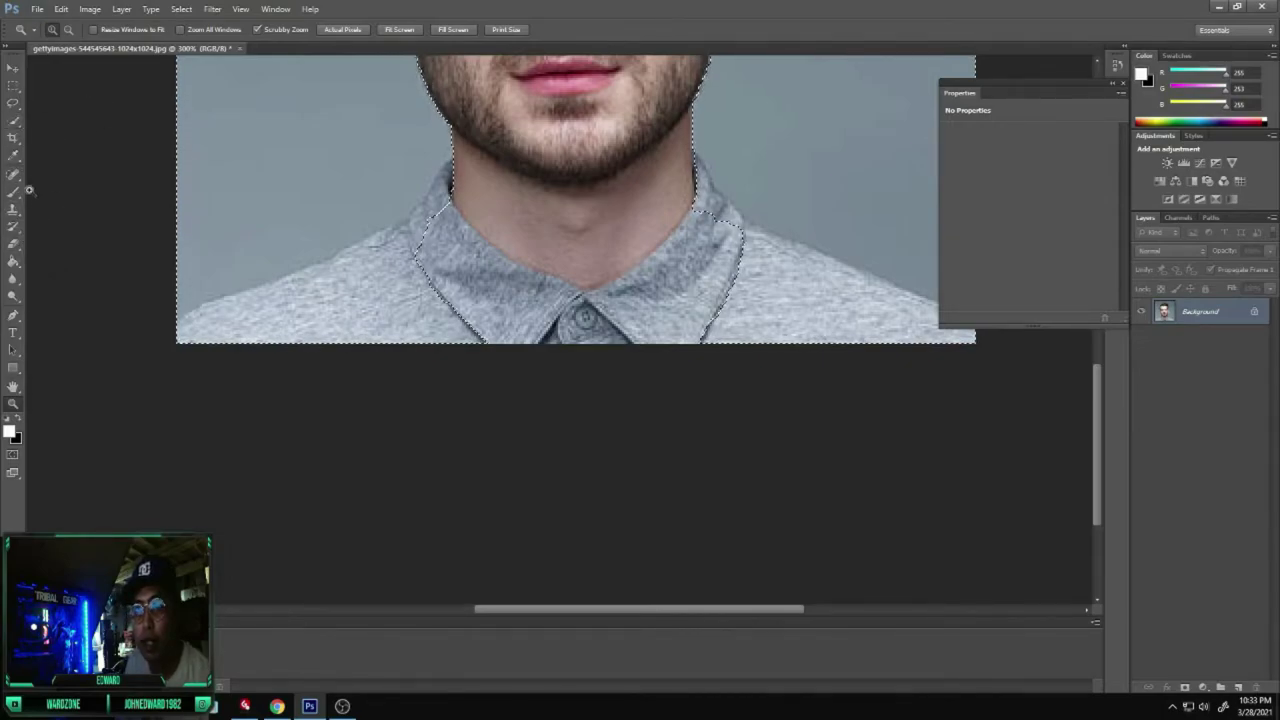
- Add the background beside the left and right shoulders to the selection
click(13, 120)
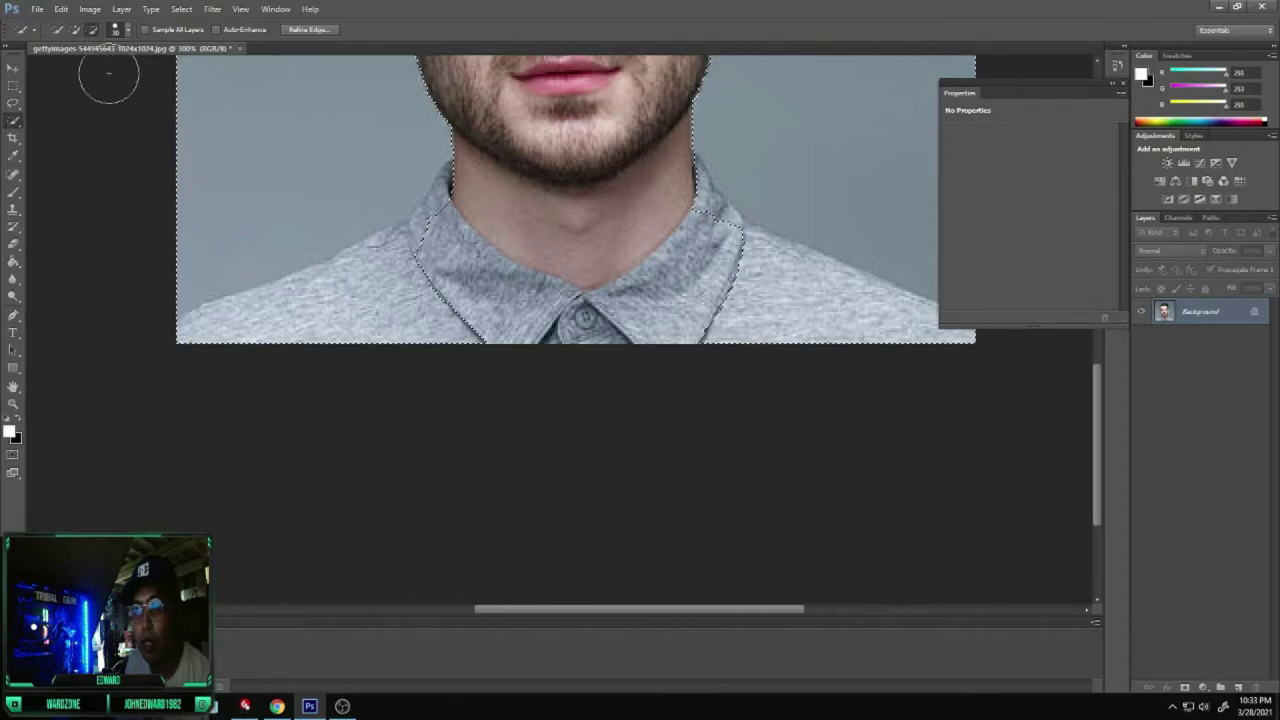
mouse_move(462, 285)
mouse_down()
mouse_move(415, 272)
mouse_move(329, 314)
mouse_up()
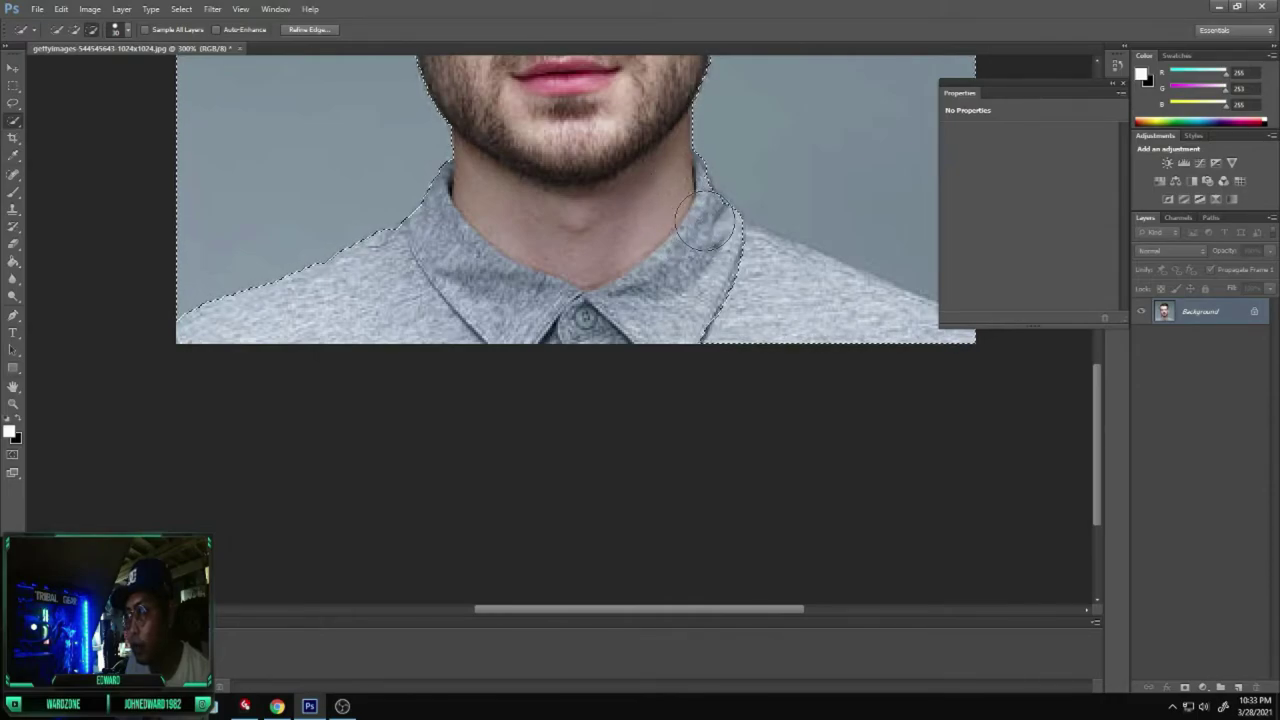
drag(745, 272, 900, 337)
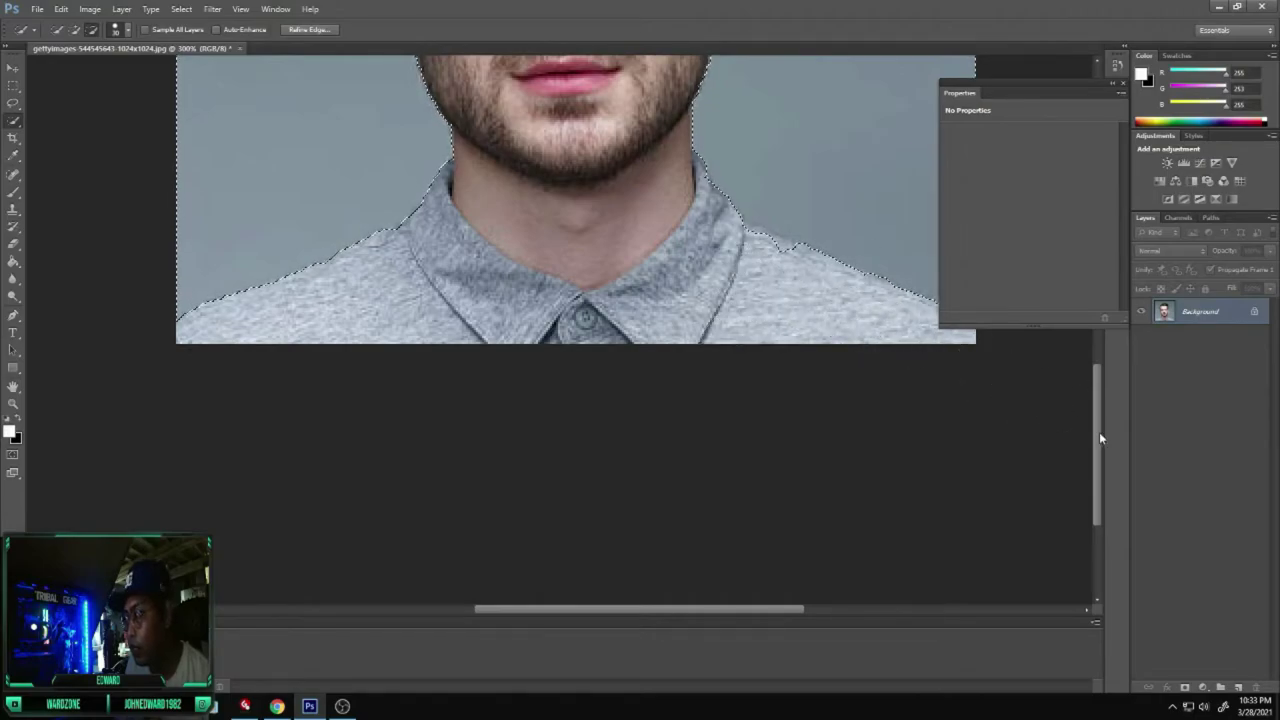
drag(1099, 437, 1096, 394)
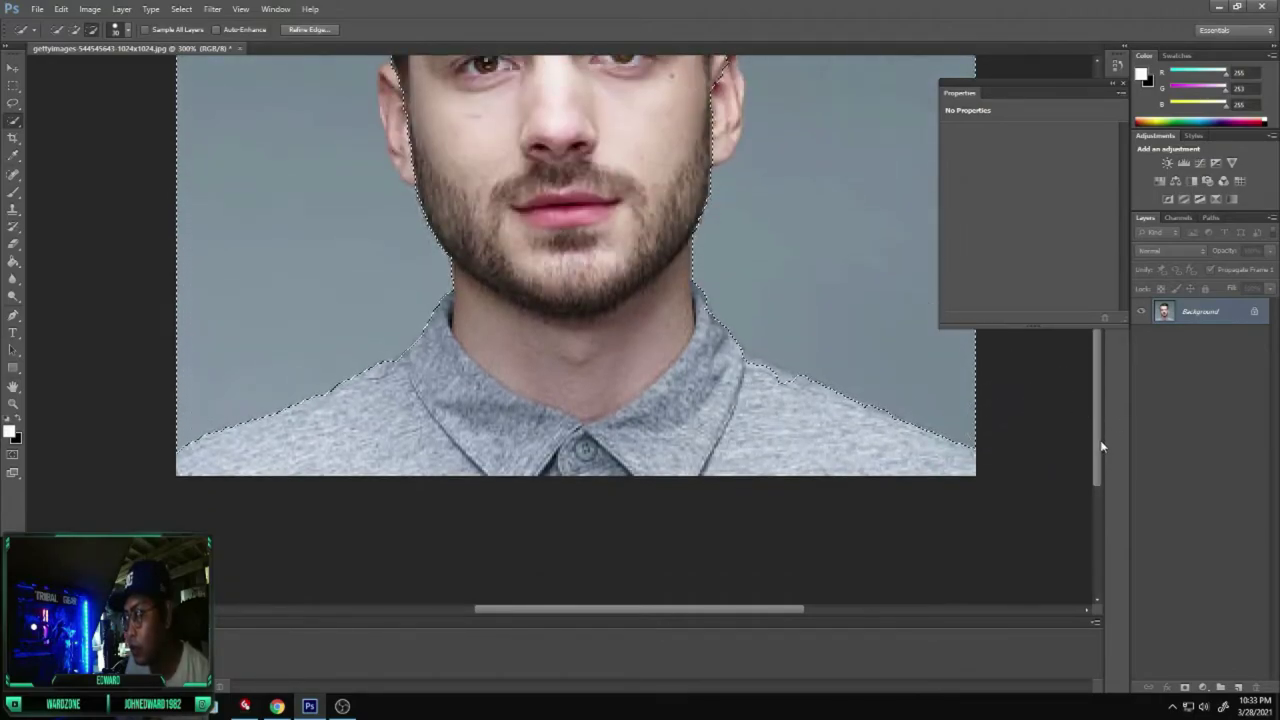
drag(1096, 444, 1102, 368)
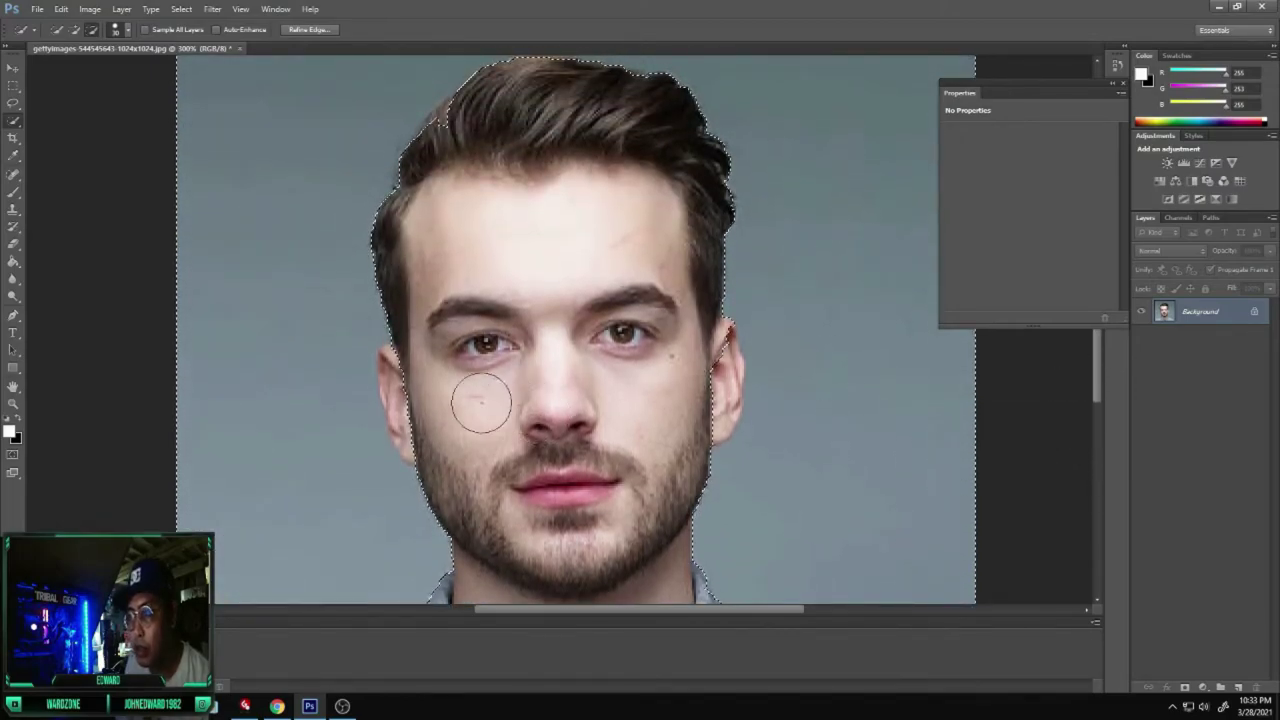
- Refine the selection along the ears, jaw and collar, then view at actual pixels
drag(480, 400, 405, 395)
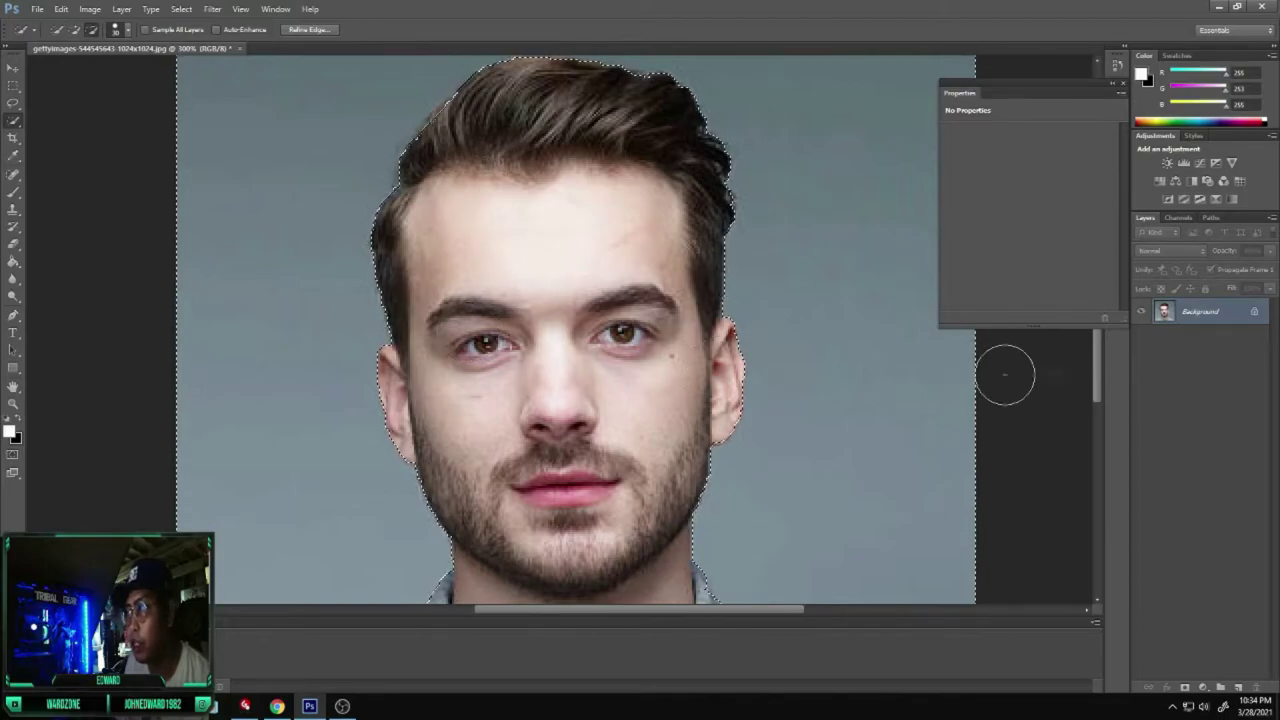
mouse_move(1096, 397)
mouse_down()
mouse_move(1096, 374)
mouse_move(1097, 483)
mouse_move(1107, 419)
mouse_up()
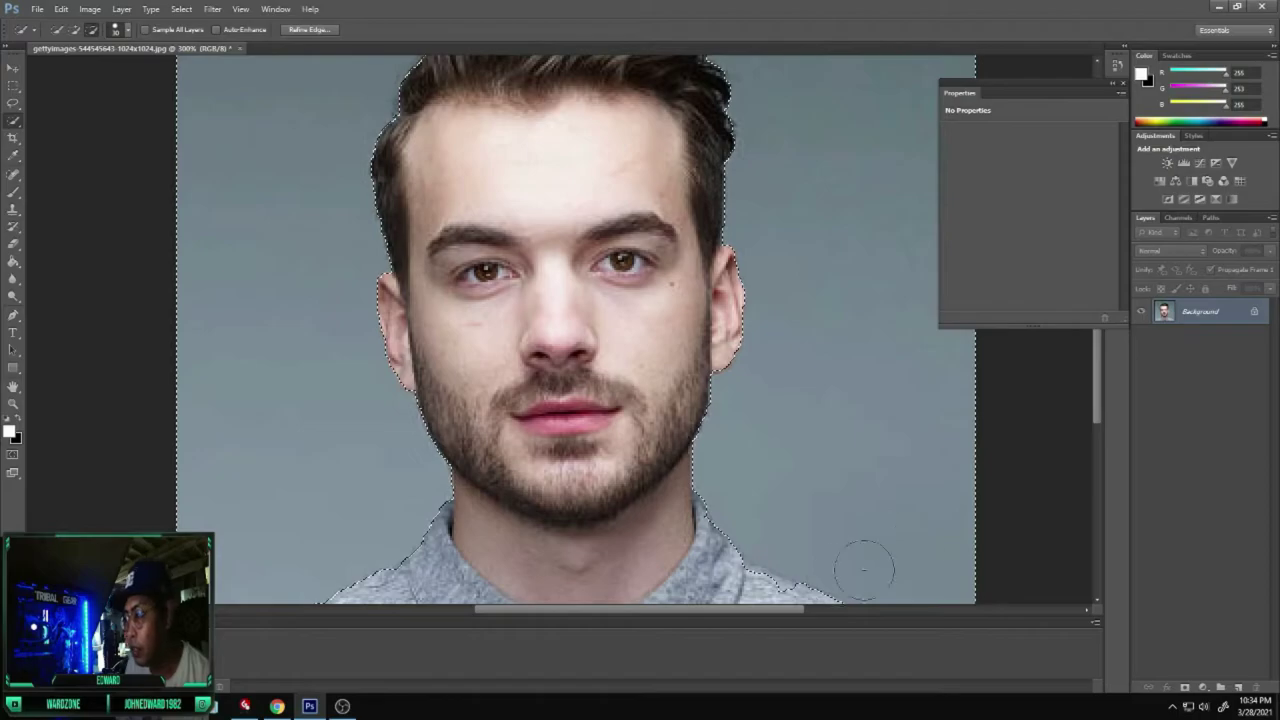
drag(1097, 411, 1097, 441)
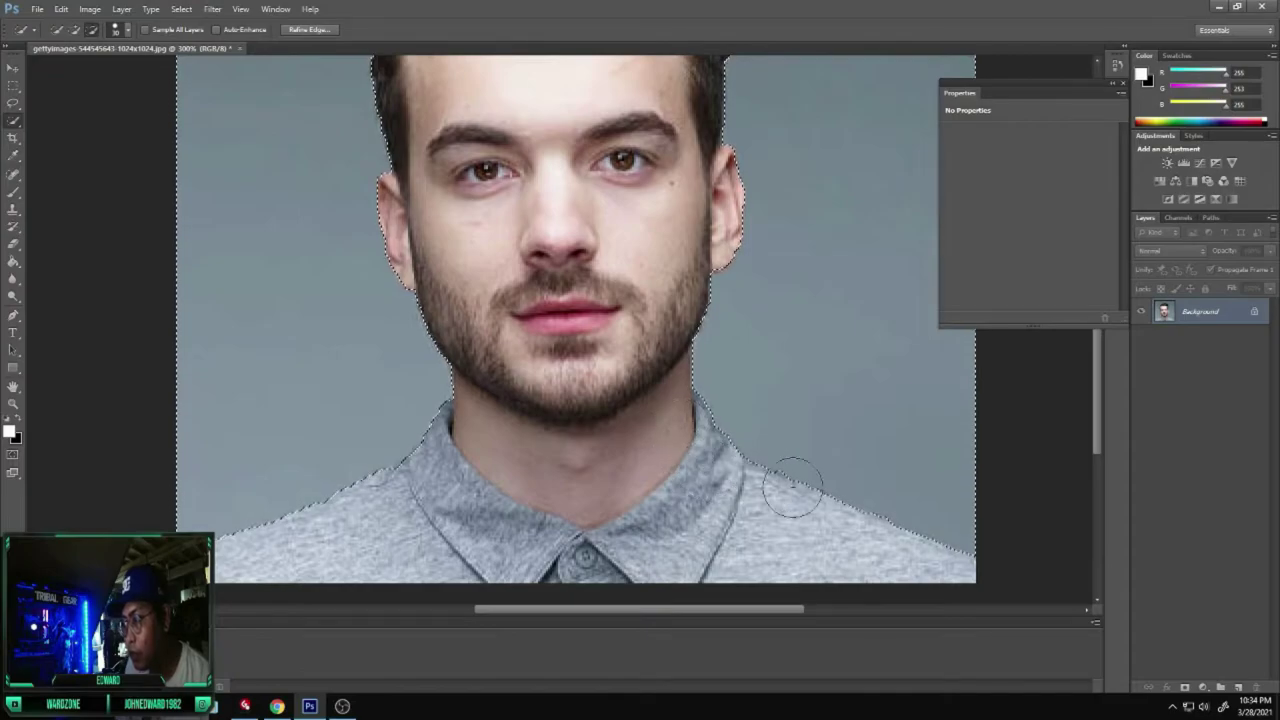
drag(1097, 425, 1101, 467)
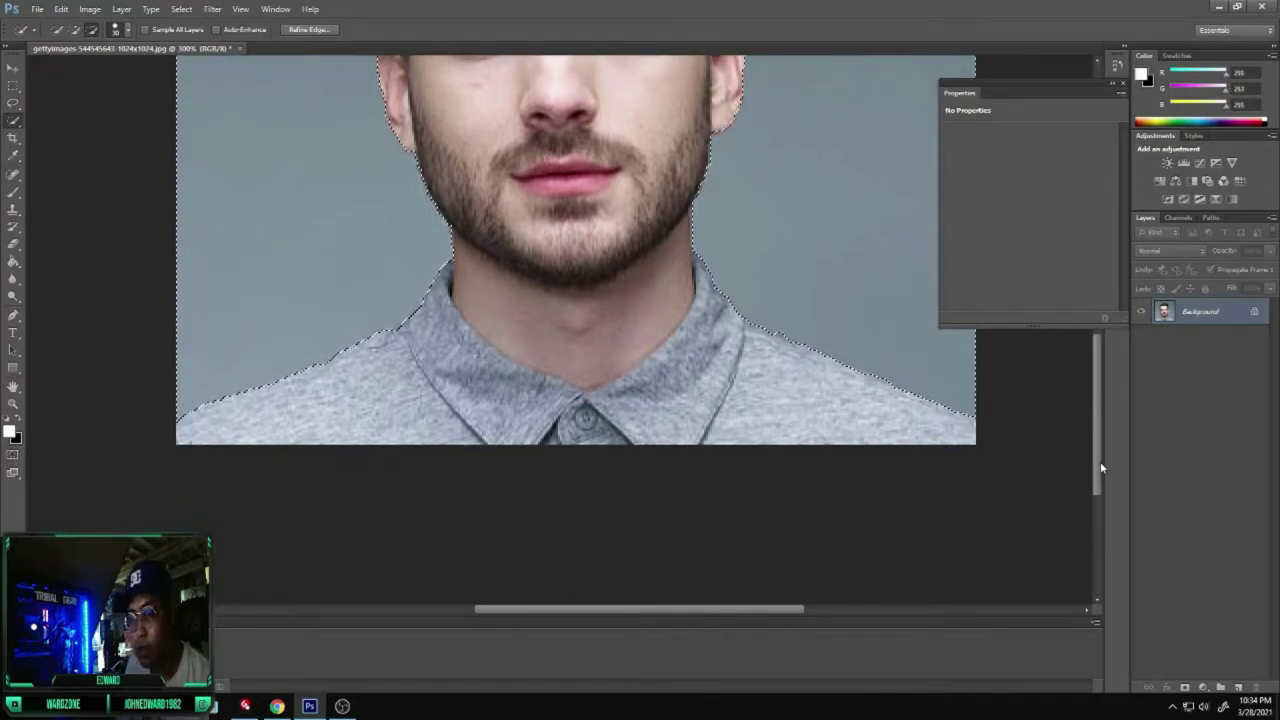
drag(1101, 467, 1096, 378)
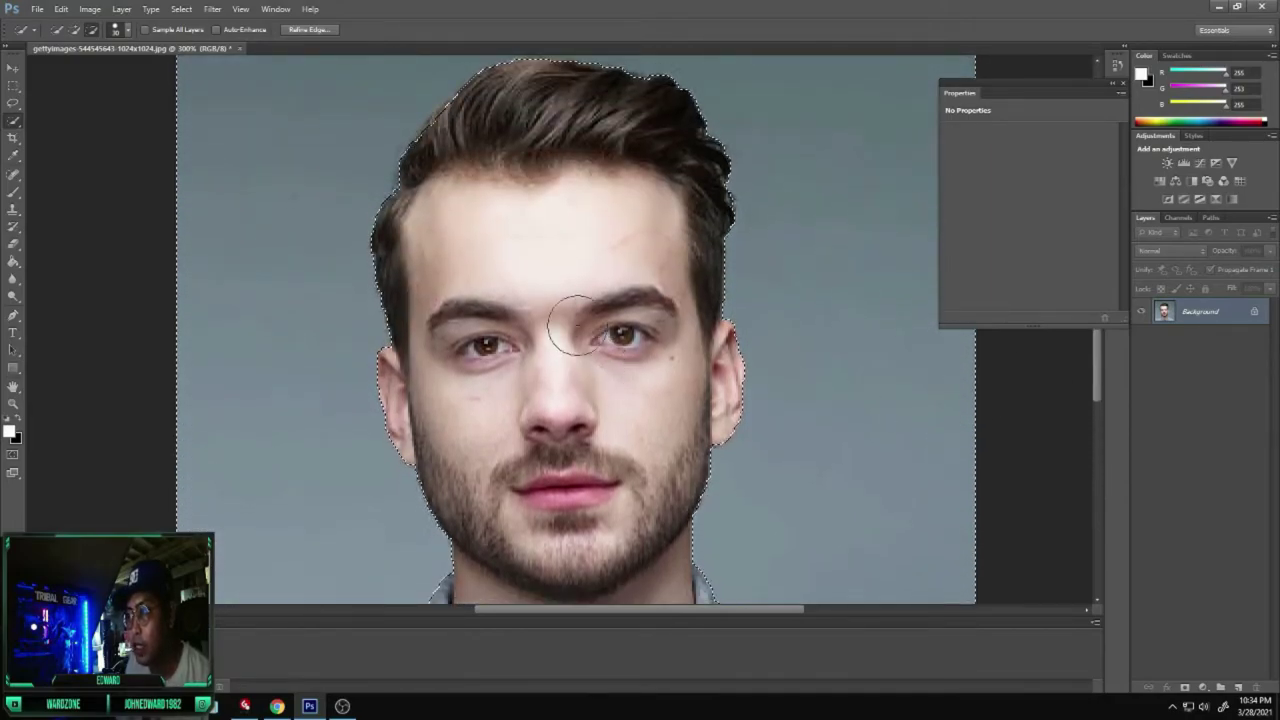
key(z)
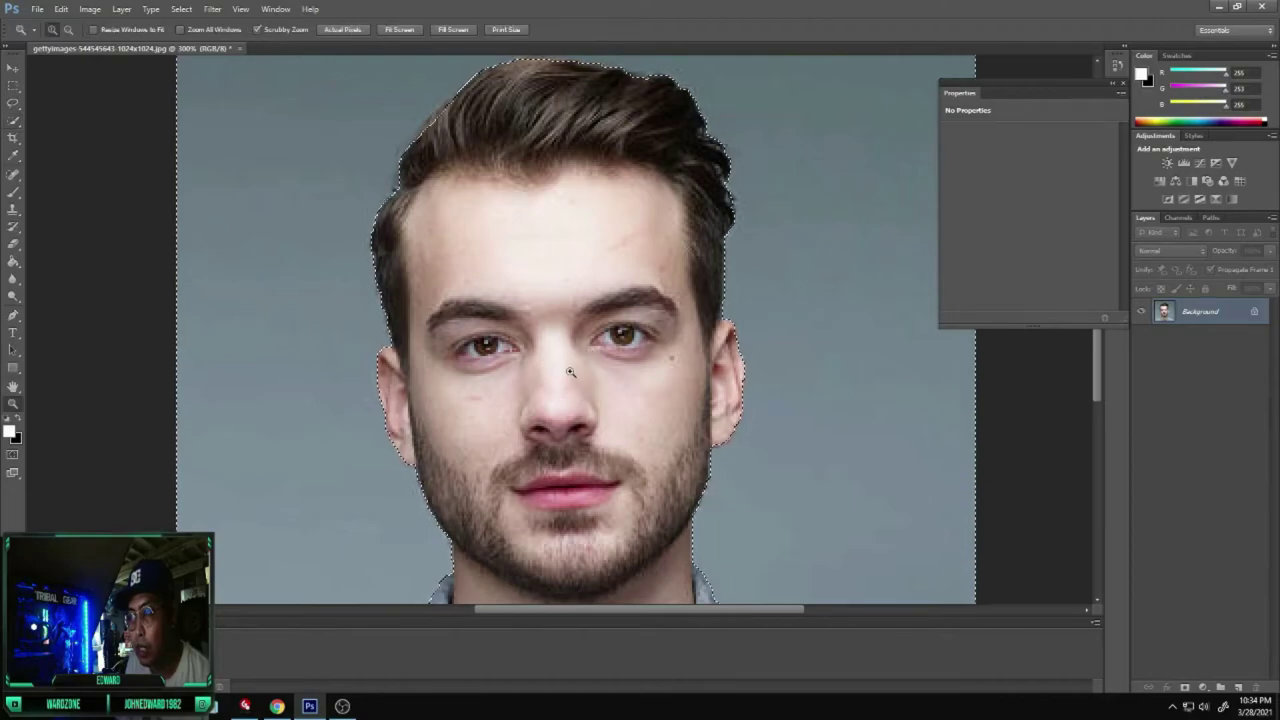
right_click(534, 354)
click(577, 376)
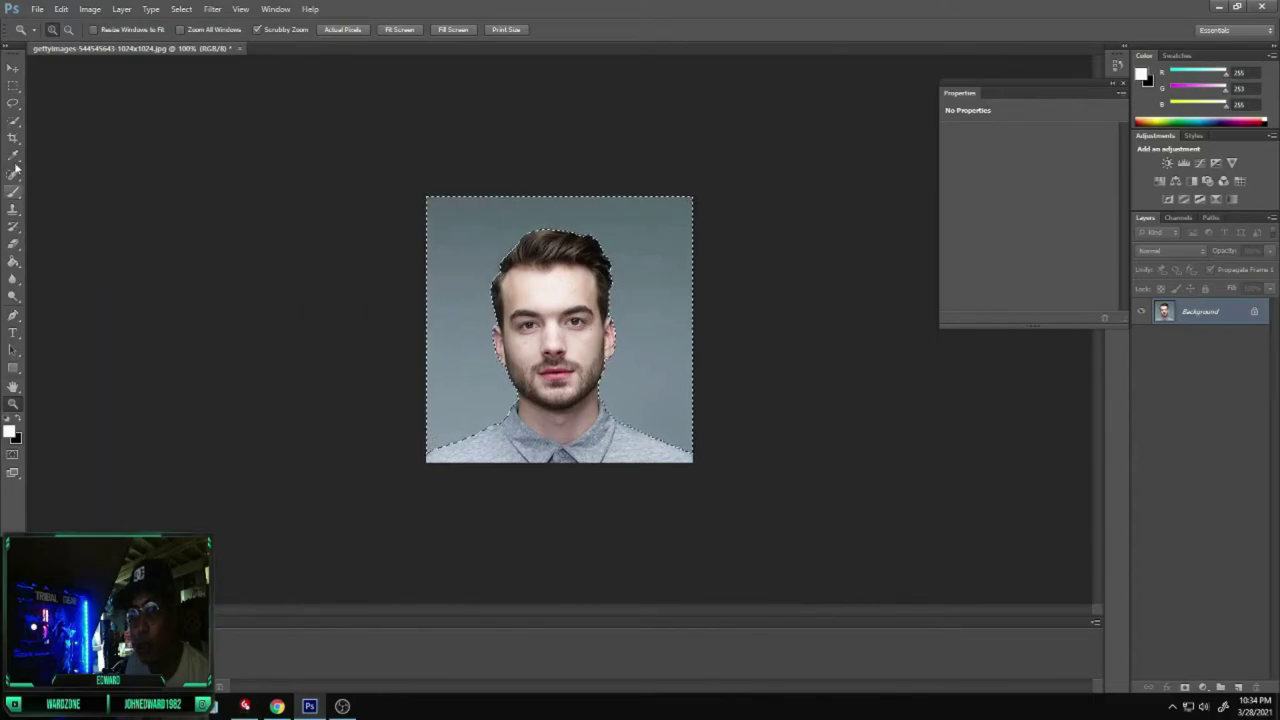
click(13, 120)
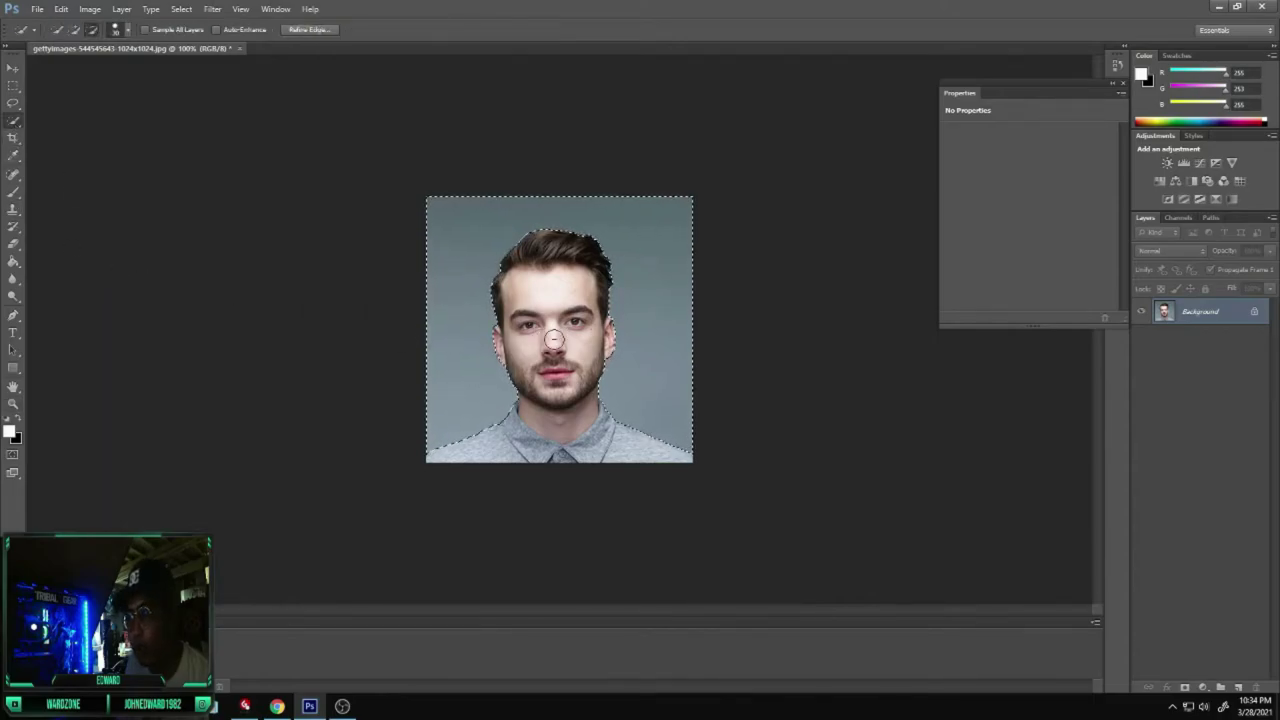
- Invert the selection and add a layer mask hiding the grey backdrop
right_click(553, 291)
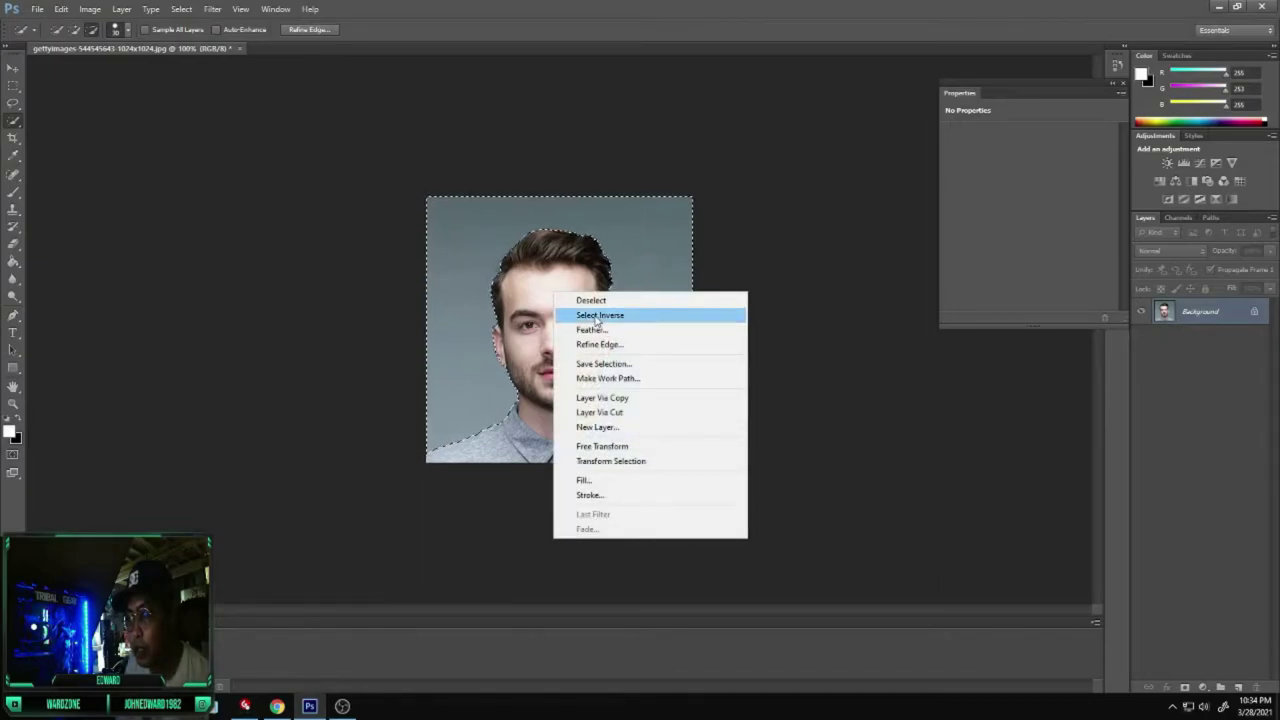
click(598, 316)
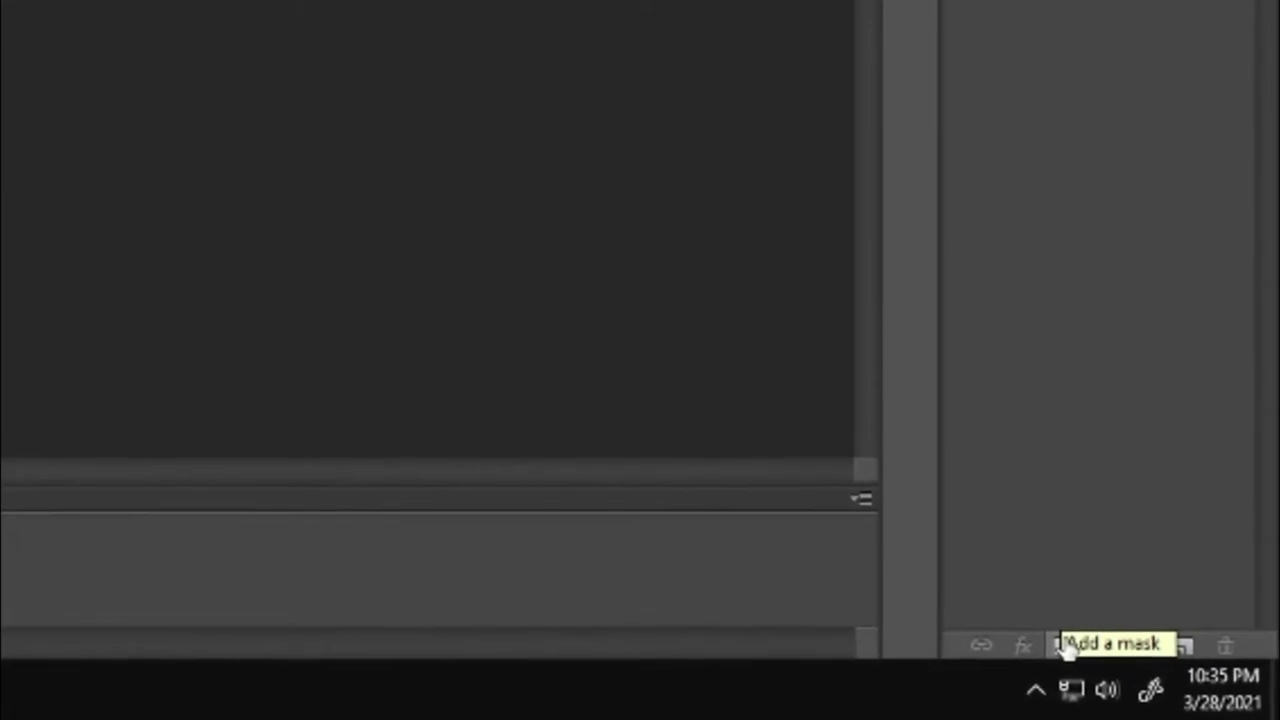
click(1185, 688)
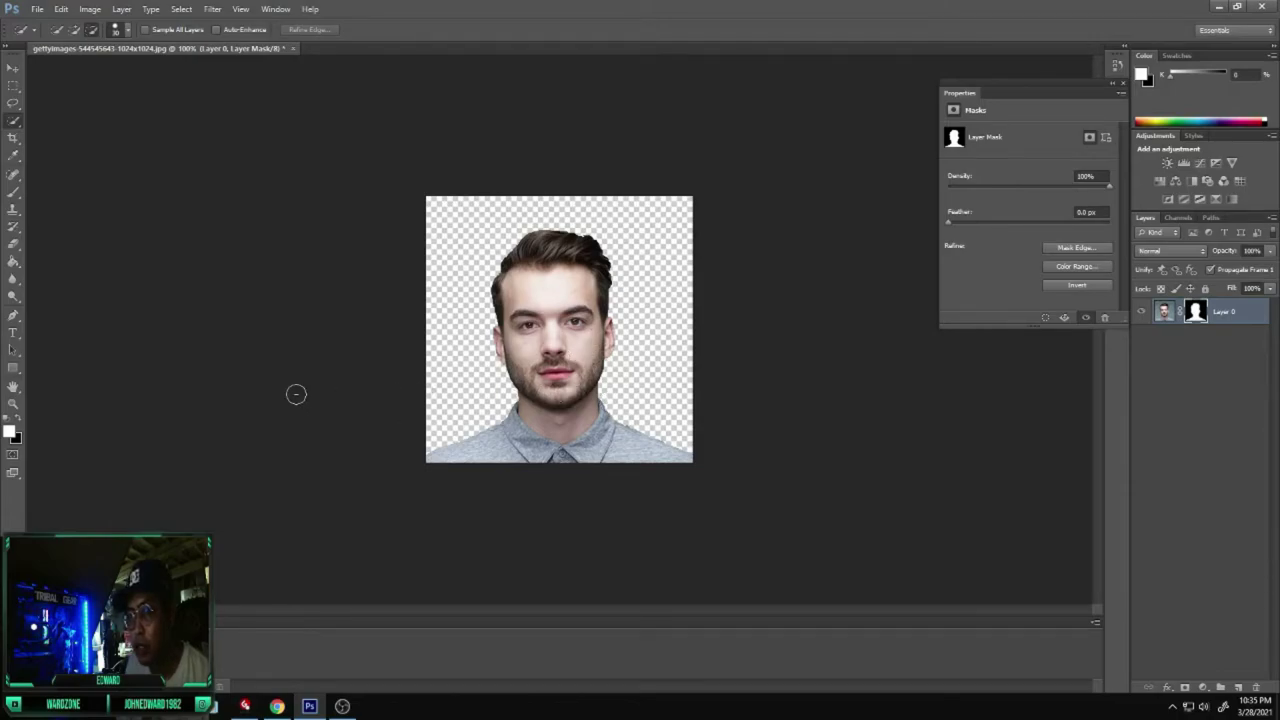
- Zoom in on the man's face to inspect the mask edges
key(z)
click(539, 372)
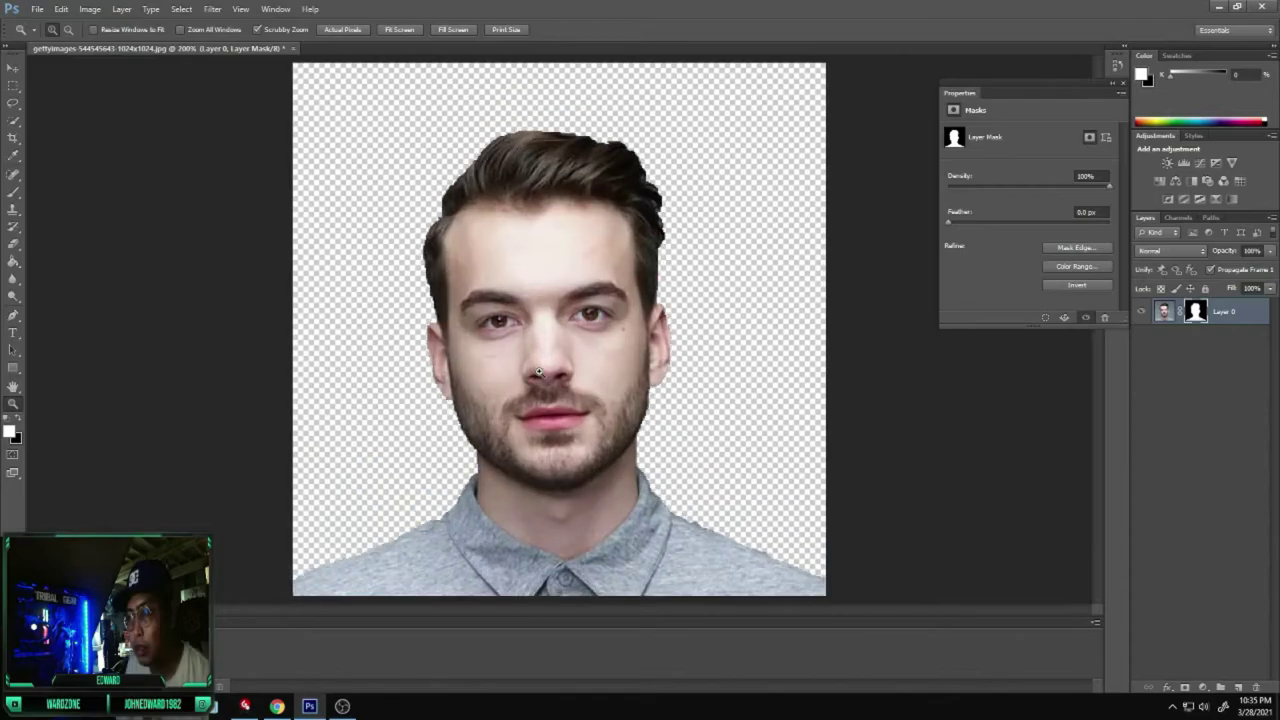
click(539, 372)
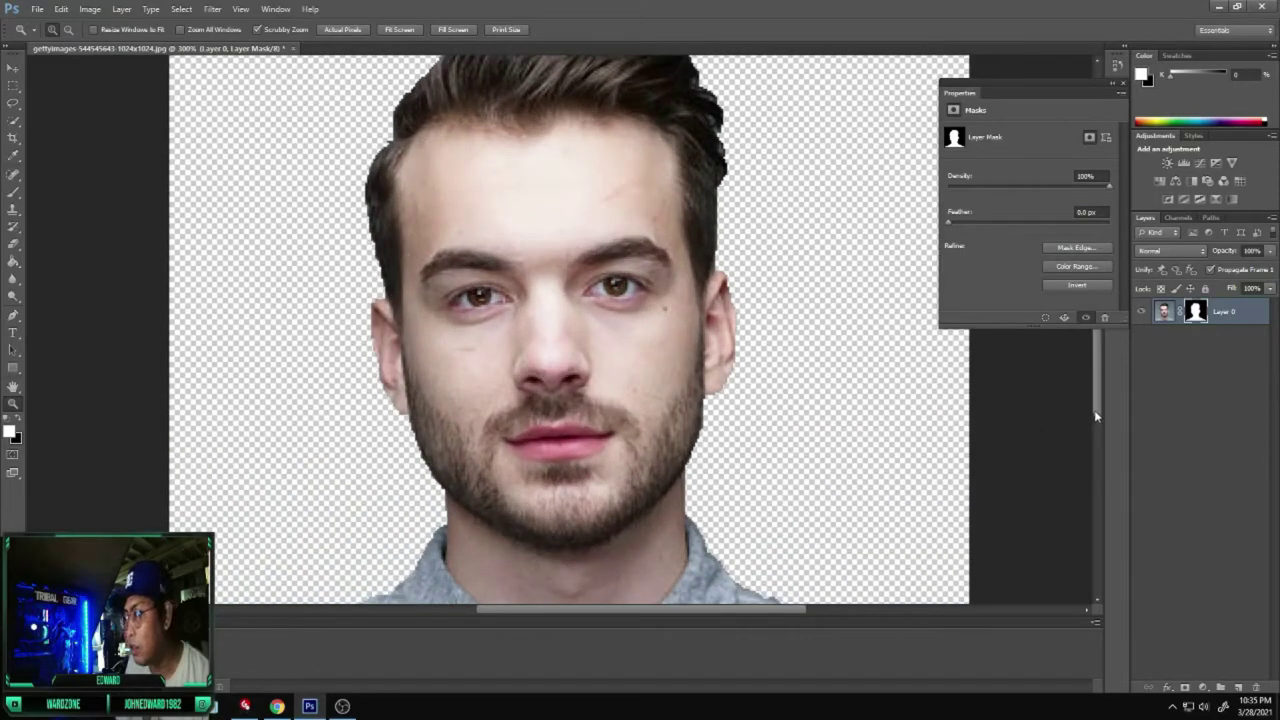
drag(1097, 395, 1100, 368)
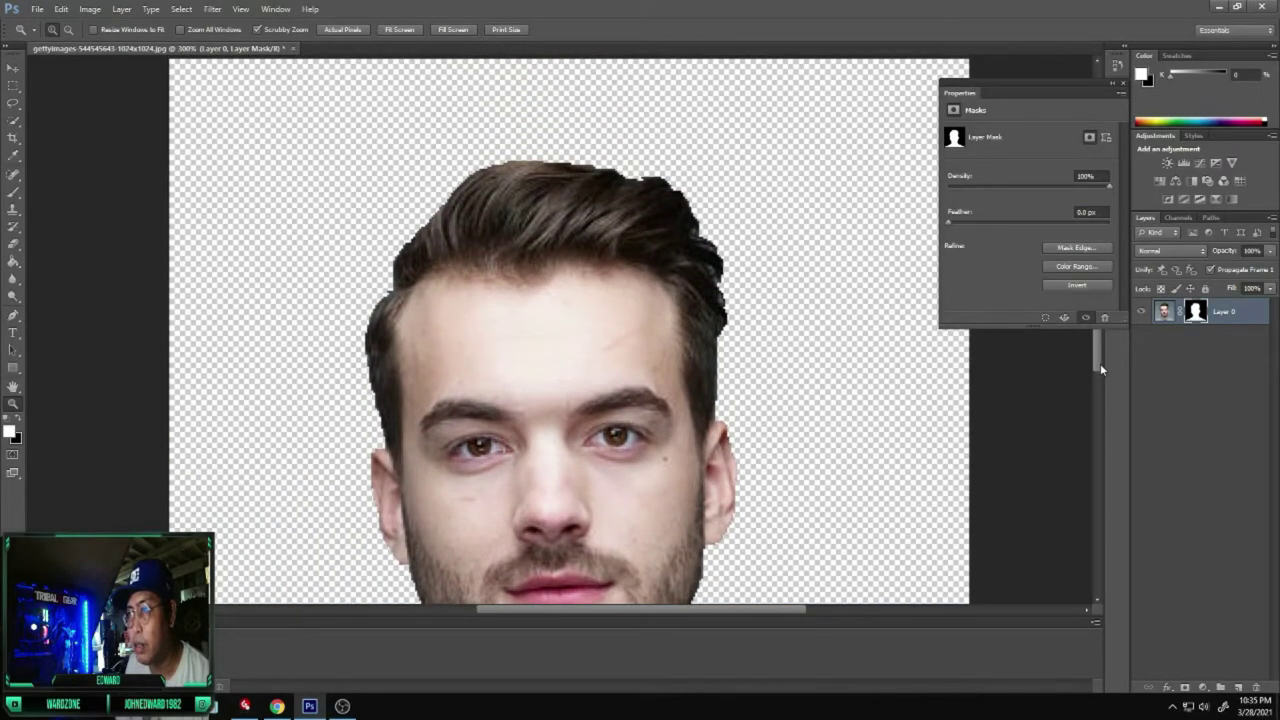
mouse_move(1100, 368)
mouse_down()
mouse_move(1086, 437)
mouse_move(1095, 379)
mouse_up()
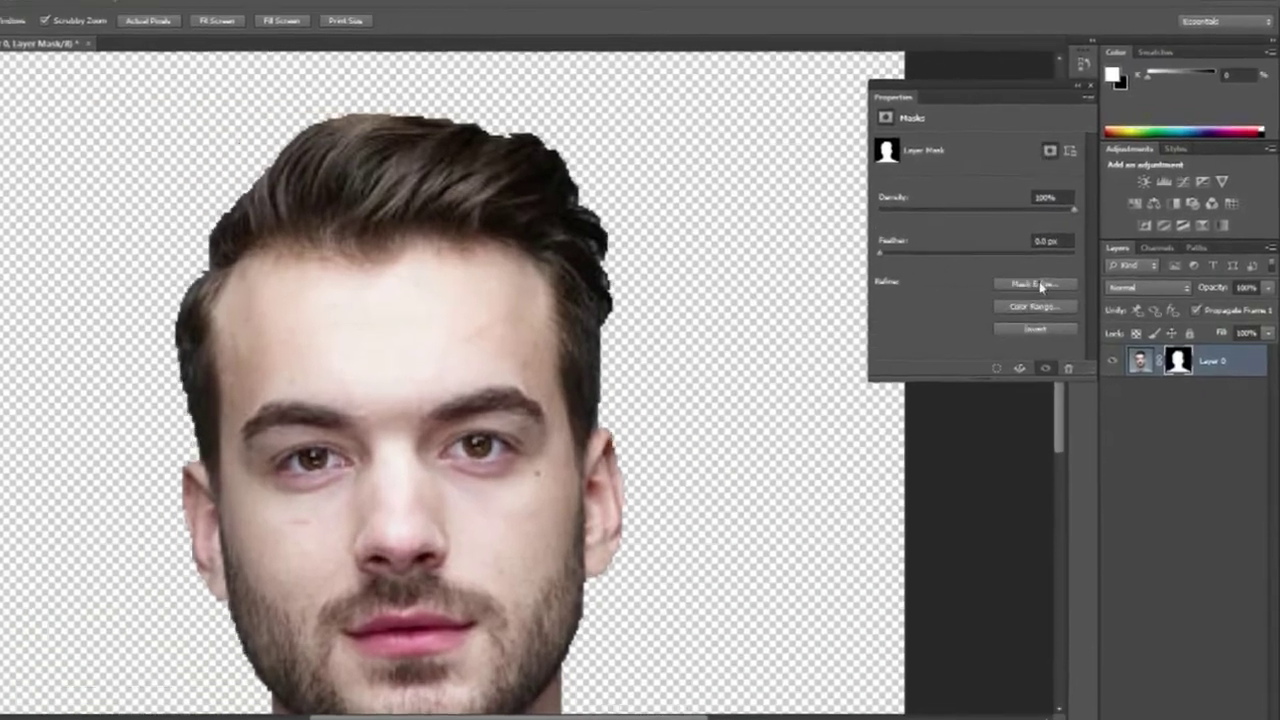
- In Mask Edge, raise Smooth above 10 and pull Shift Edge slightly negative
click(1078, 247)
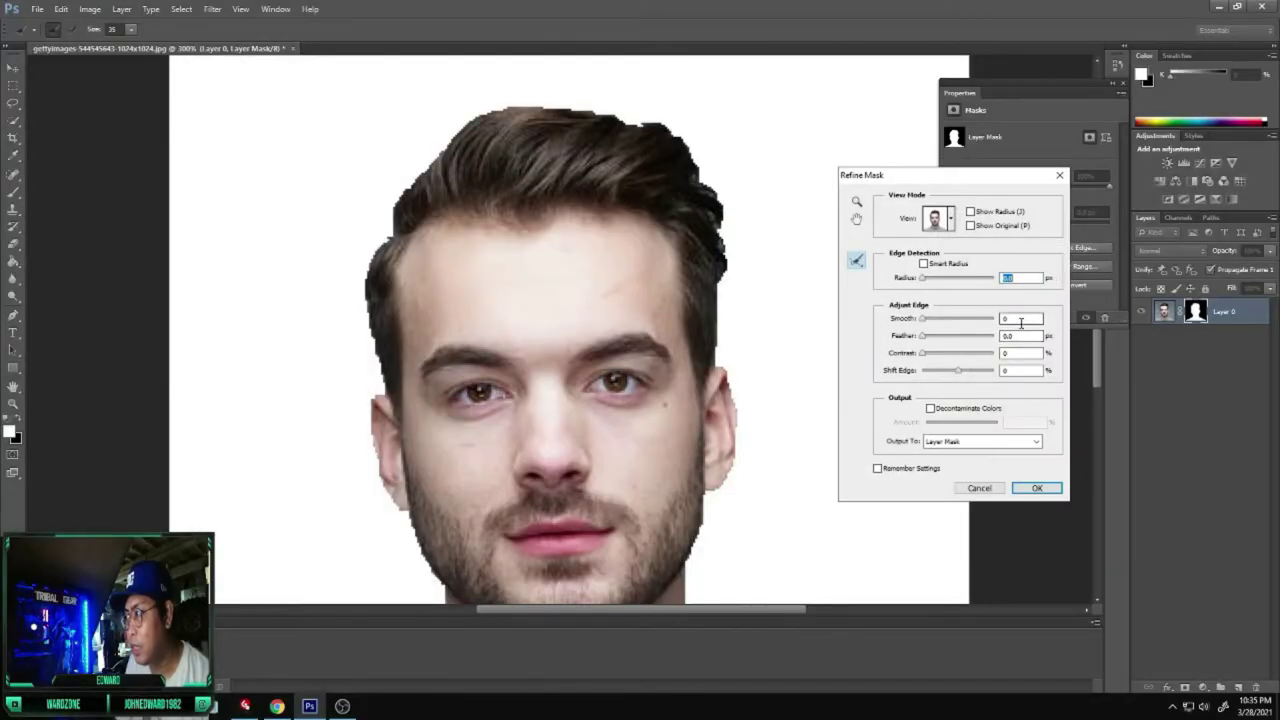
double_click(1021, 320)
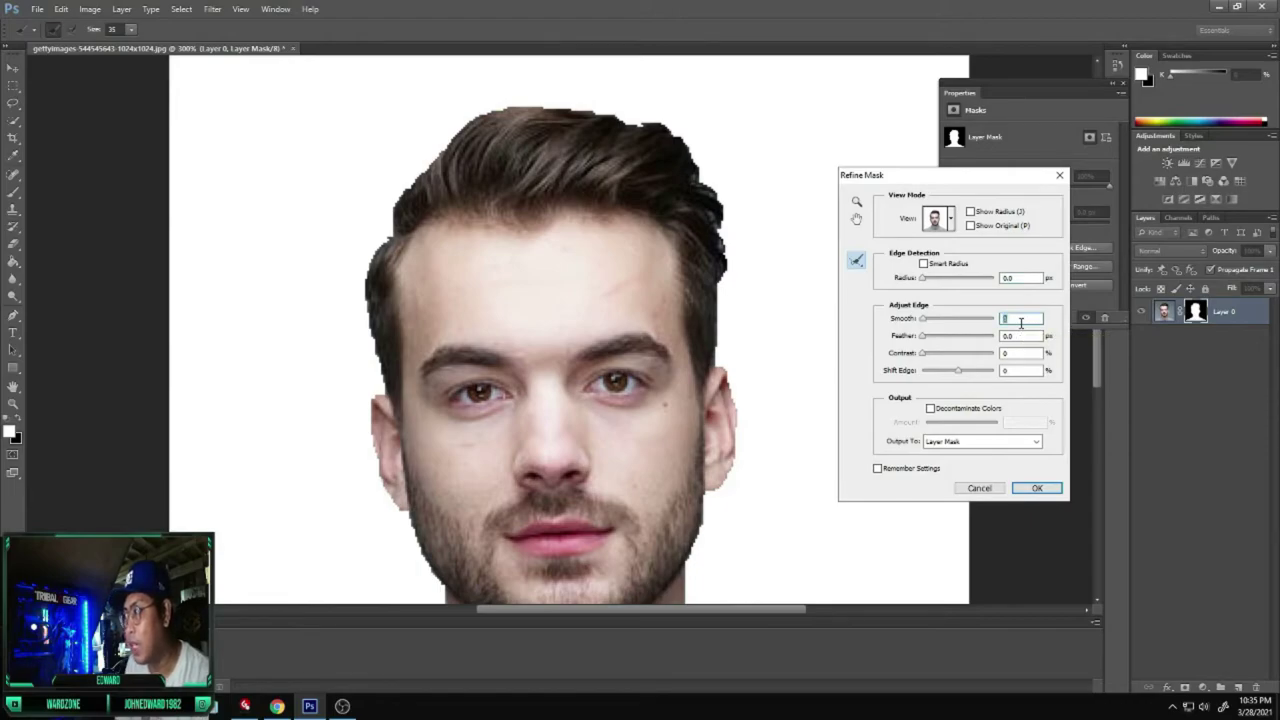
text(10)
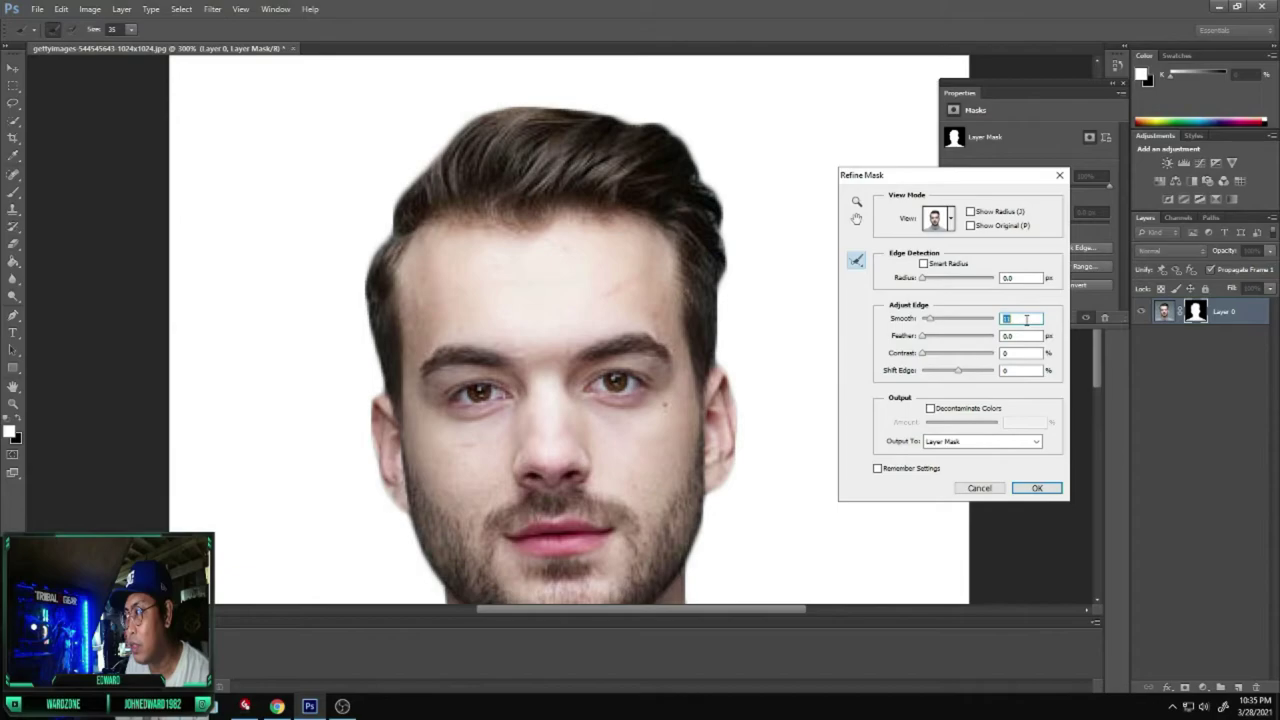
key(Up)
key(Up)
key(Up)
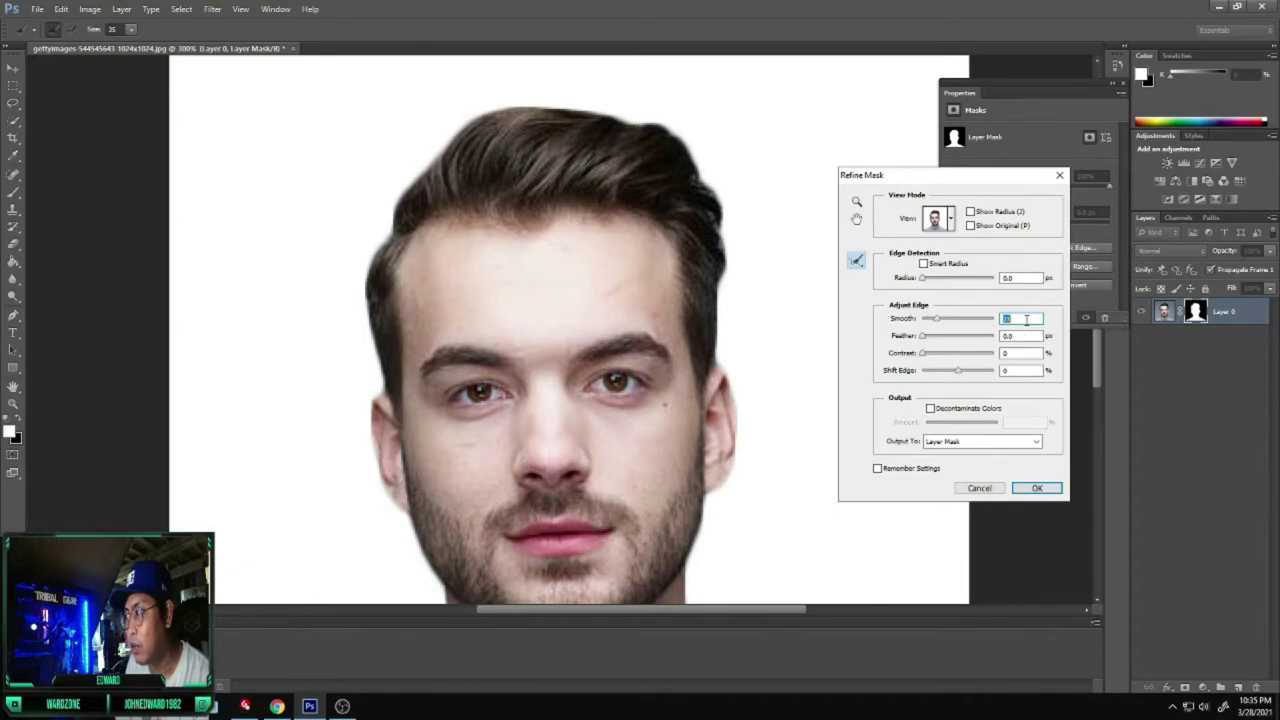
key(Up)
key(Up)
key(Up)
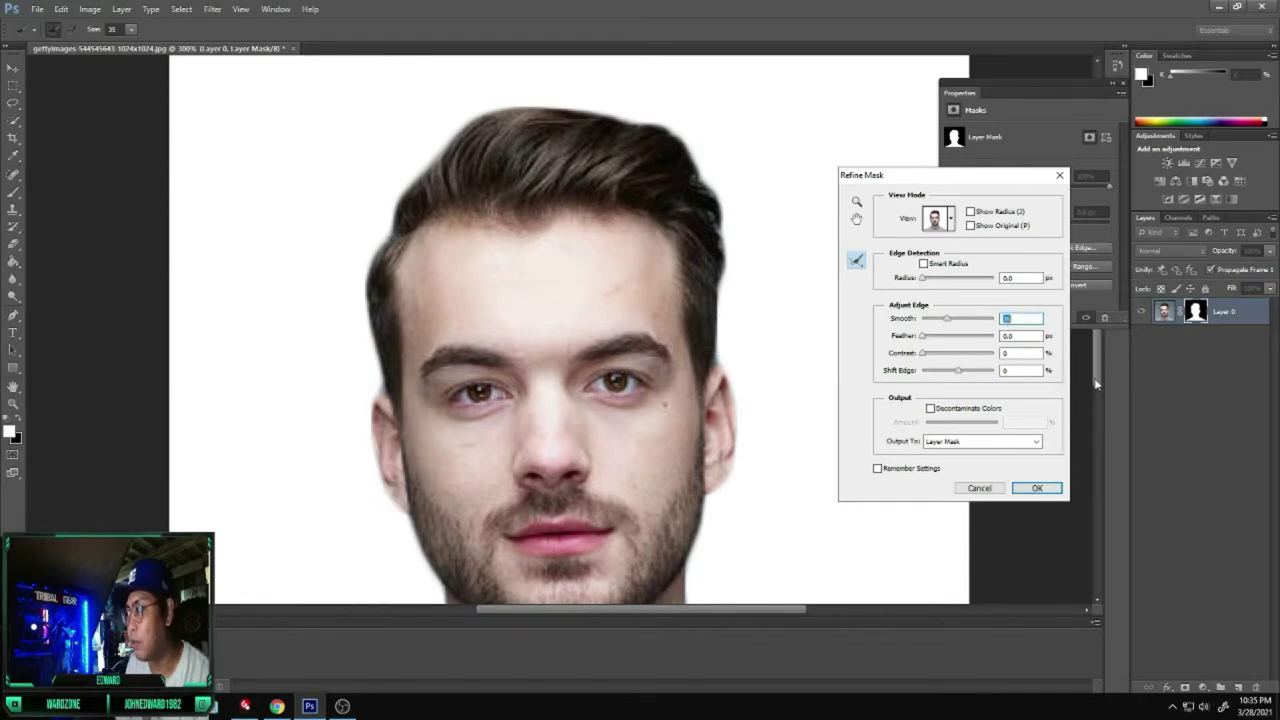
drag(1100, 385, 1100, 458)
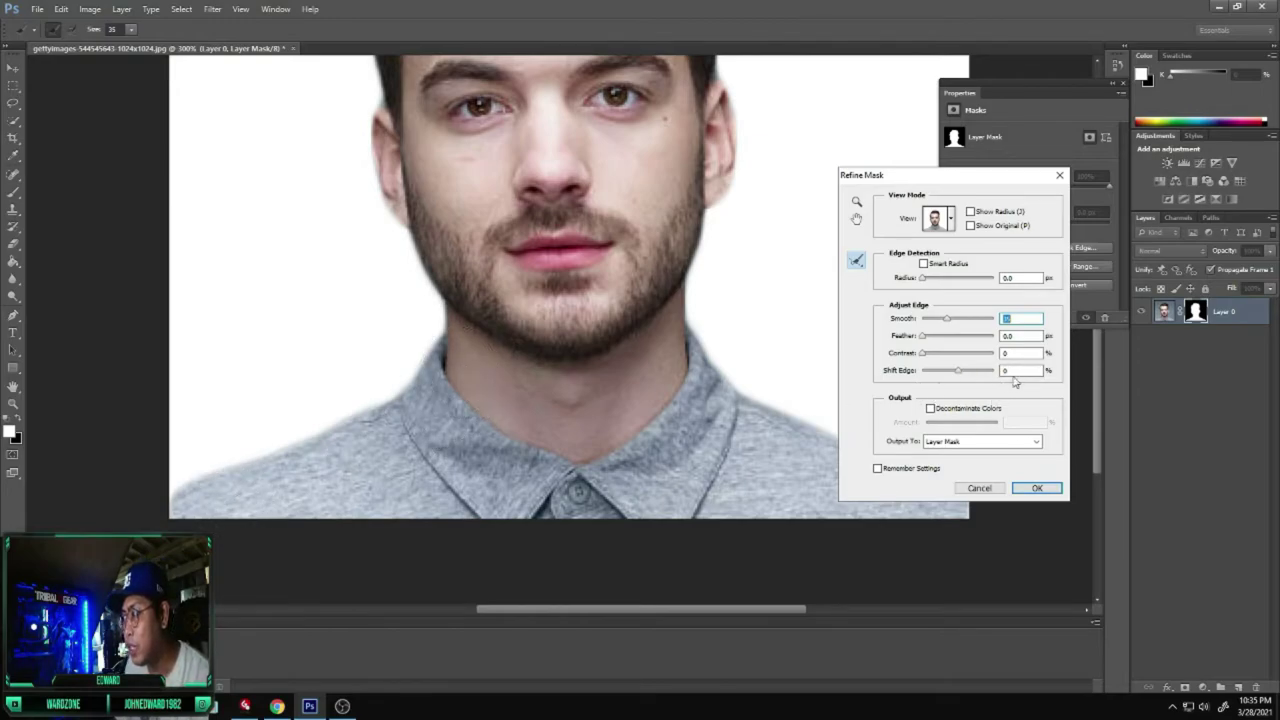
click(1015, 371)
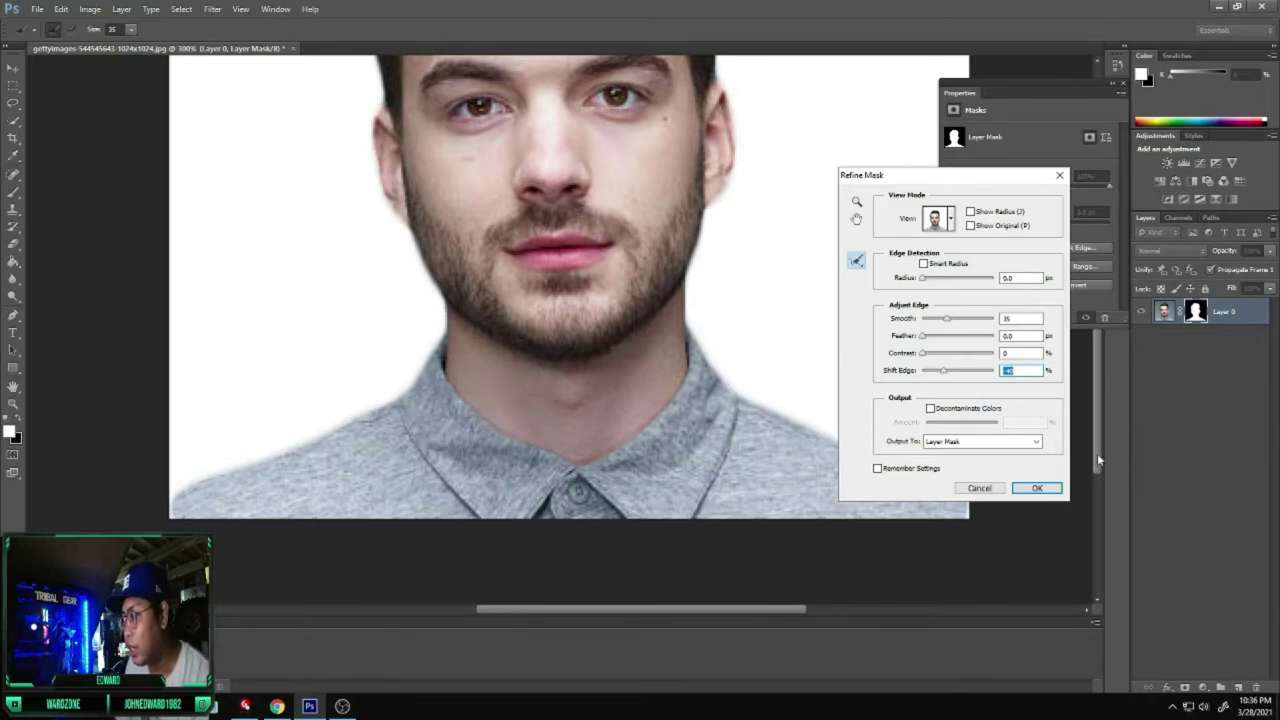
mouse_move(1097, 453)
mouse_down()
mouse_move(1112, 381)
mouse_move(1110, 504)
mouse_move(1112, 443)
mouse_up()
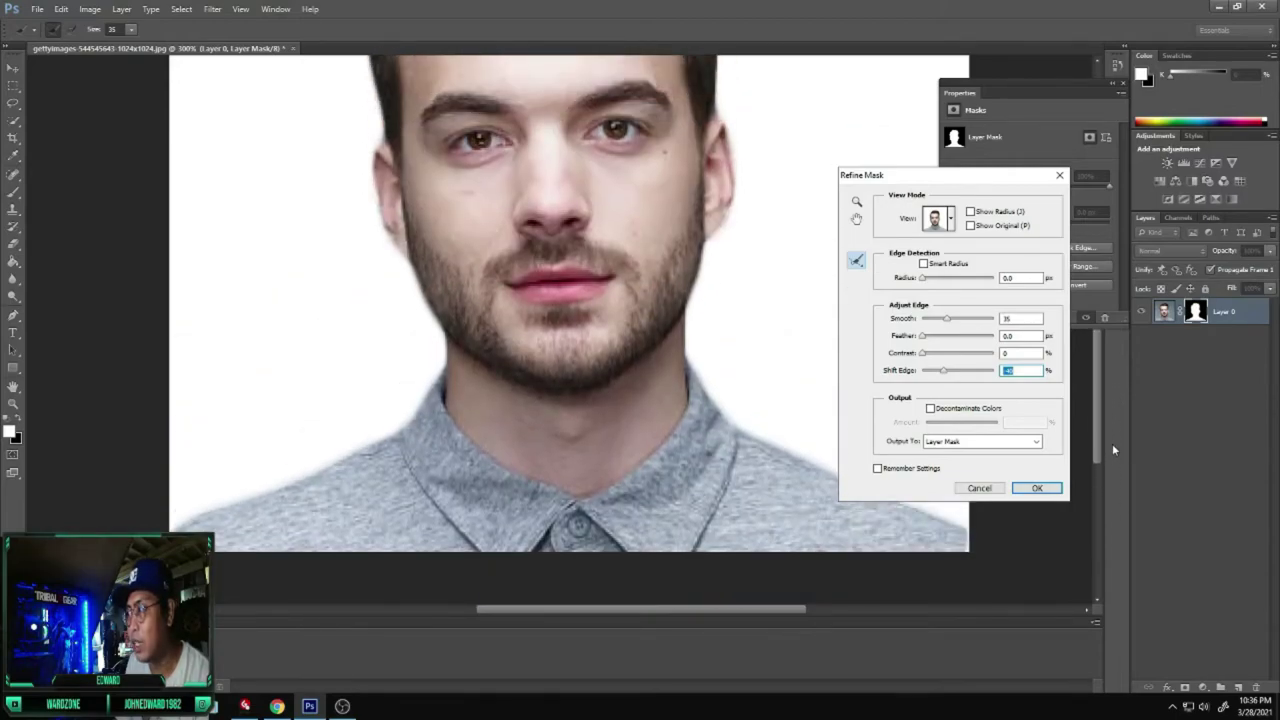
- Apply the refined mask and view the whole cut-out at actual pixels
click(1036, 489)
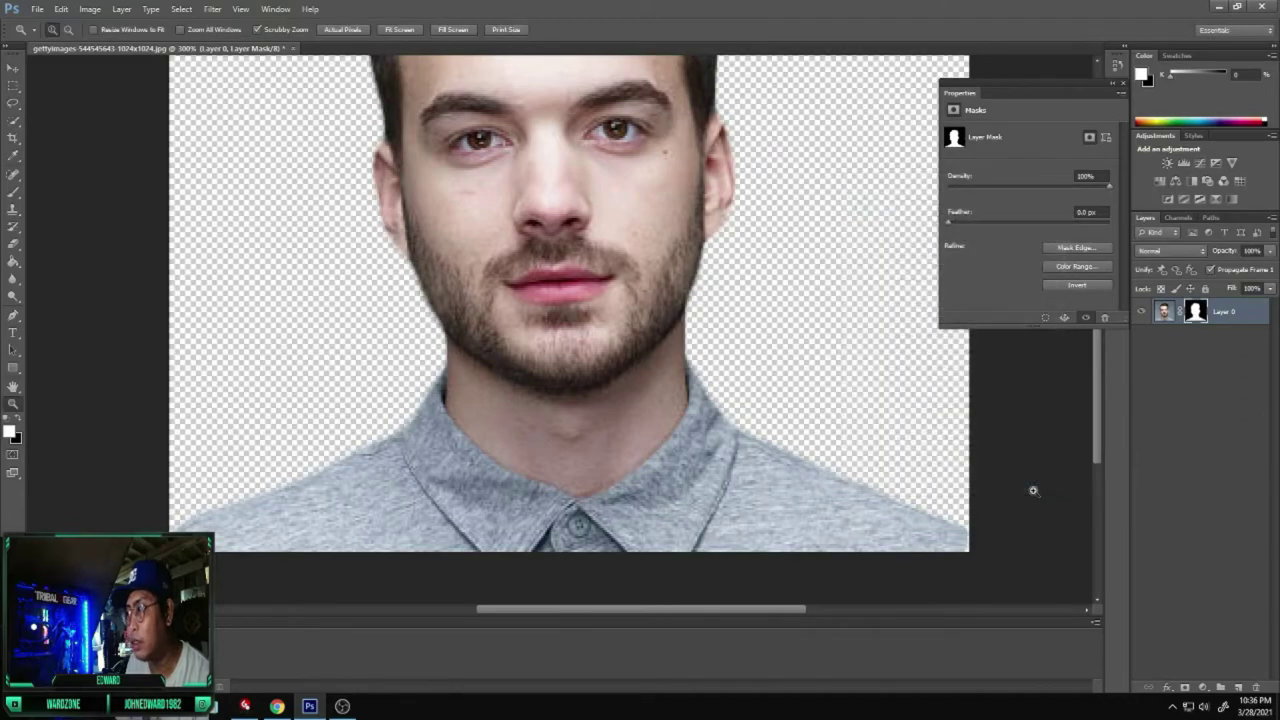
drag(1095, 453, 1090, 409)
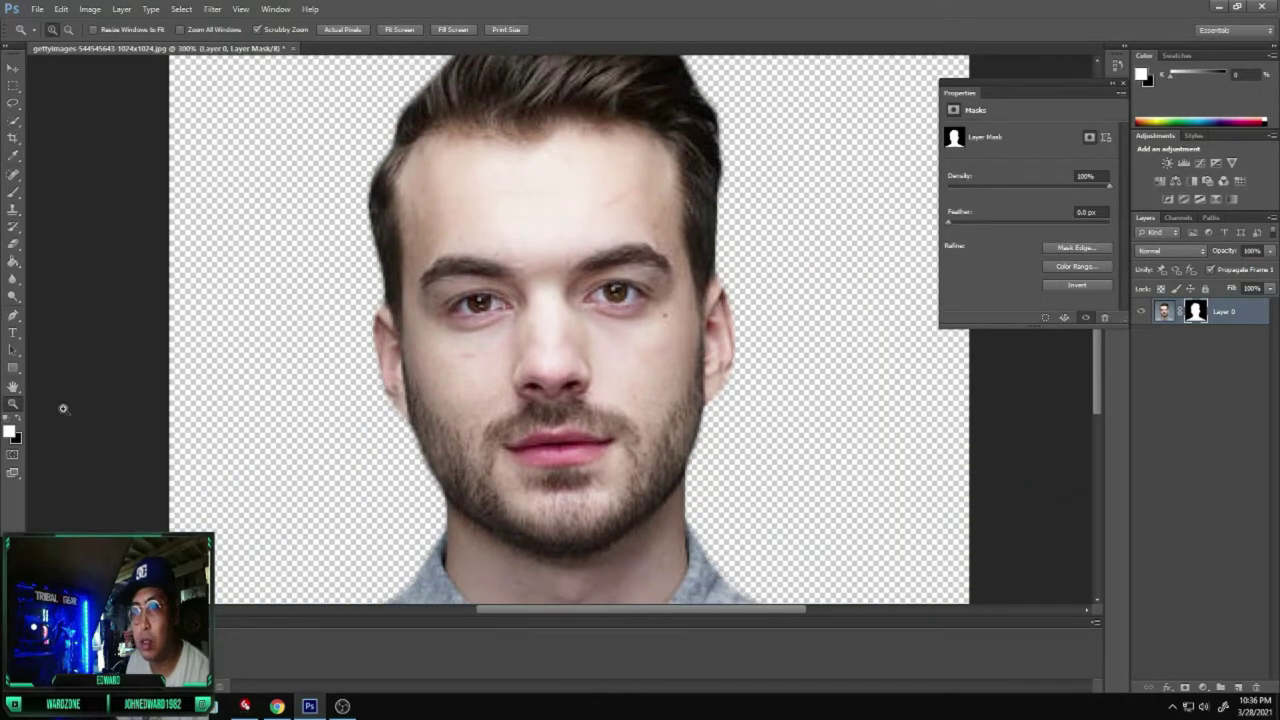
right_click(563, 343)
click(600, 368)
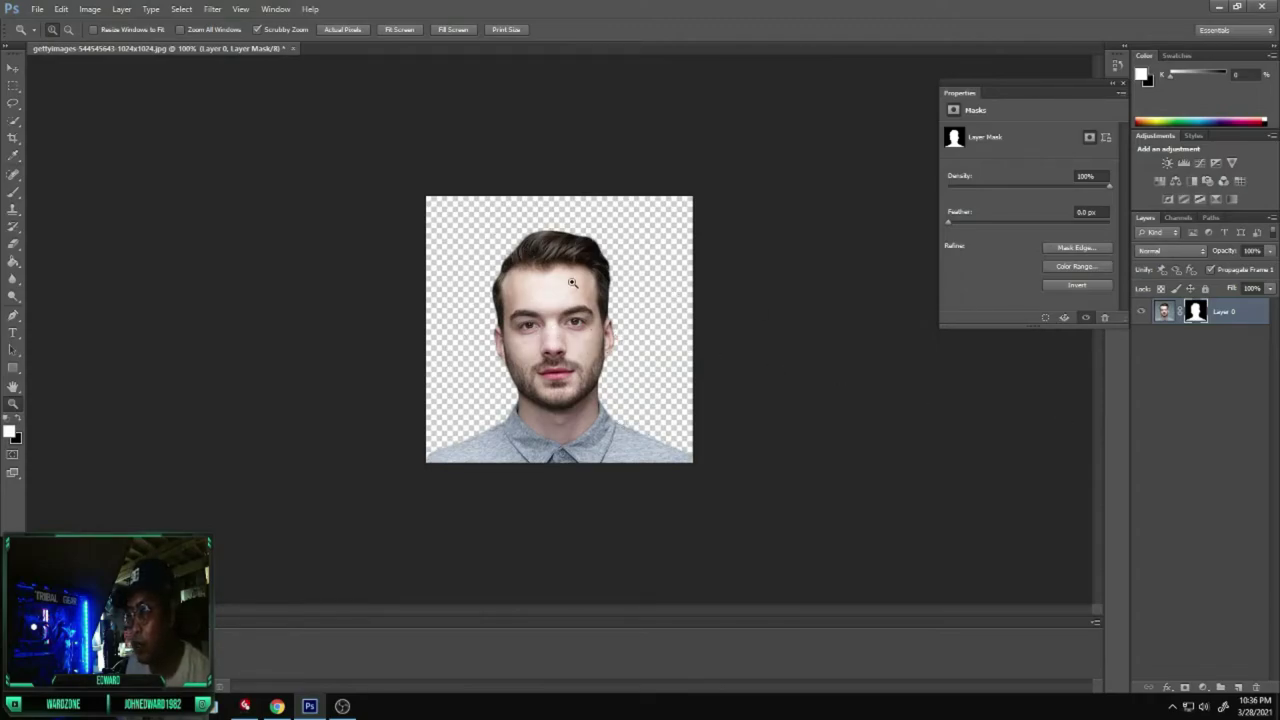
key(v)
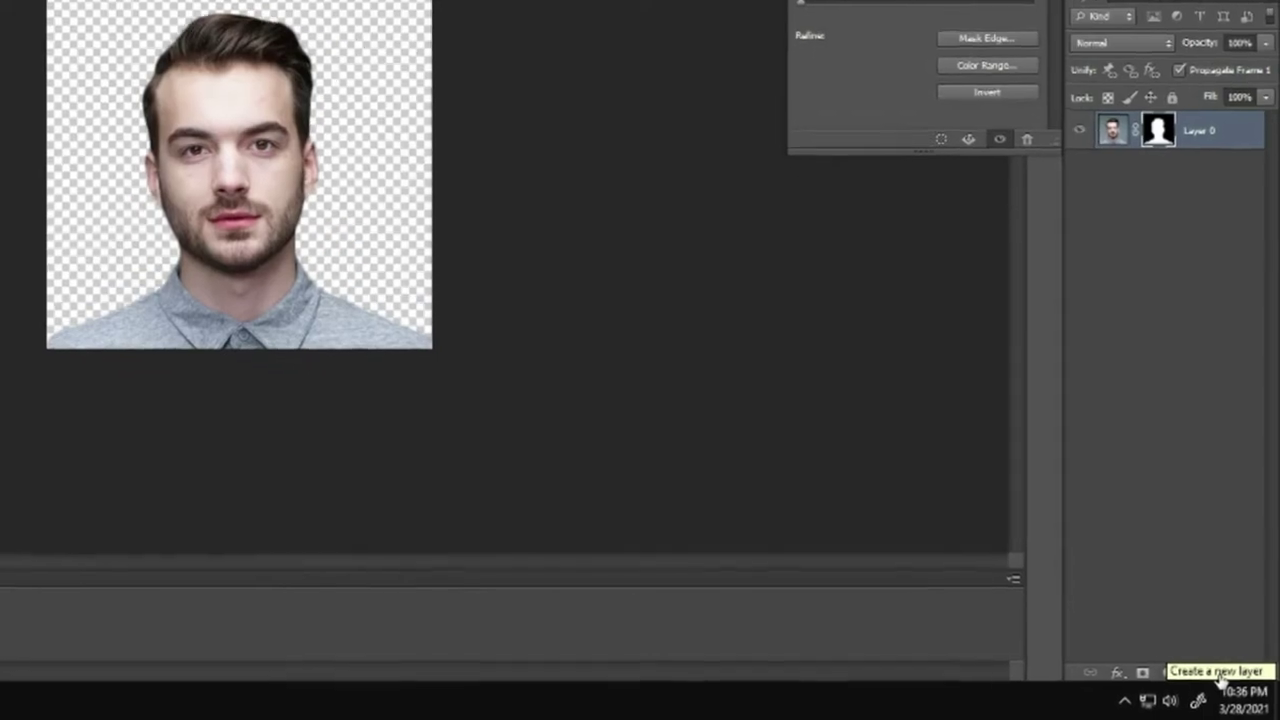
- Add a new layer below Layer 0, fill it white, and select both layers
click(1210, 675)
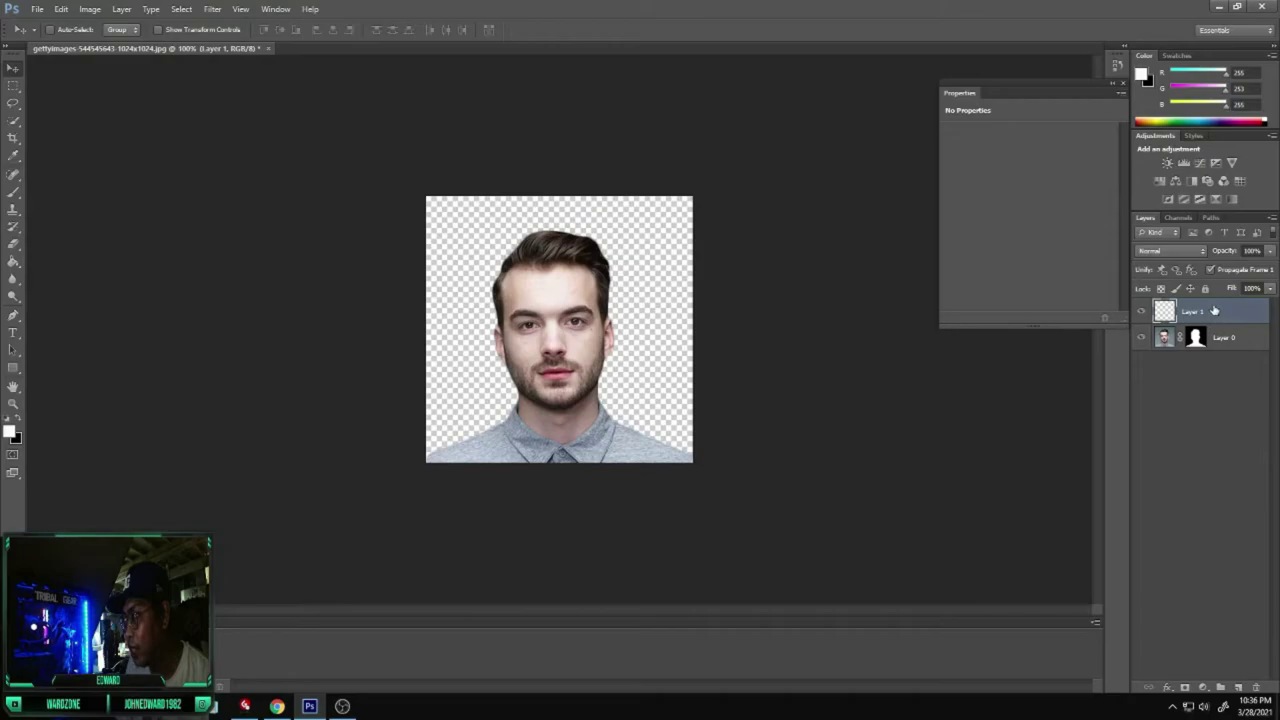
drag(1214, 311, 1212, 358)
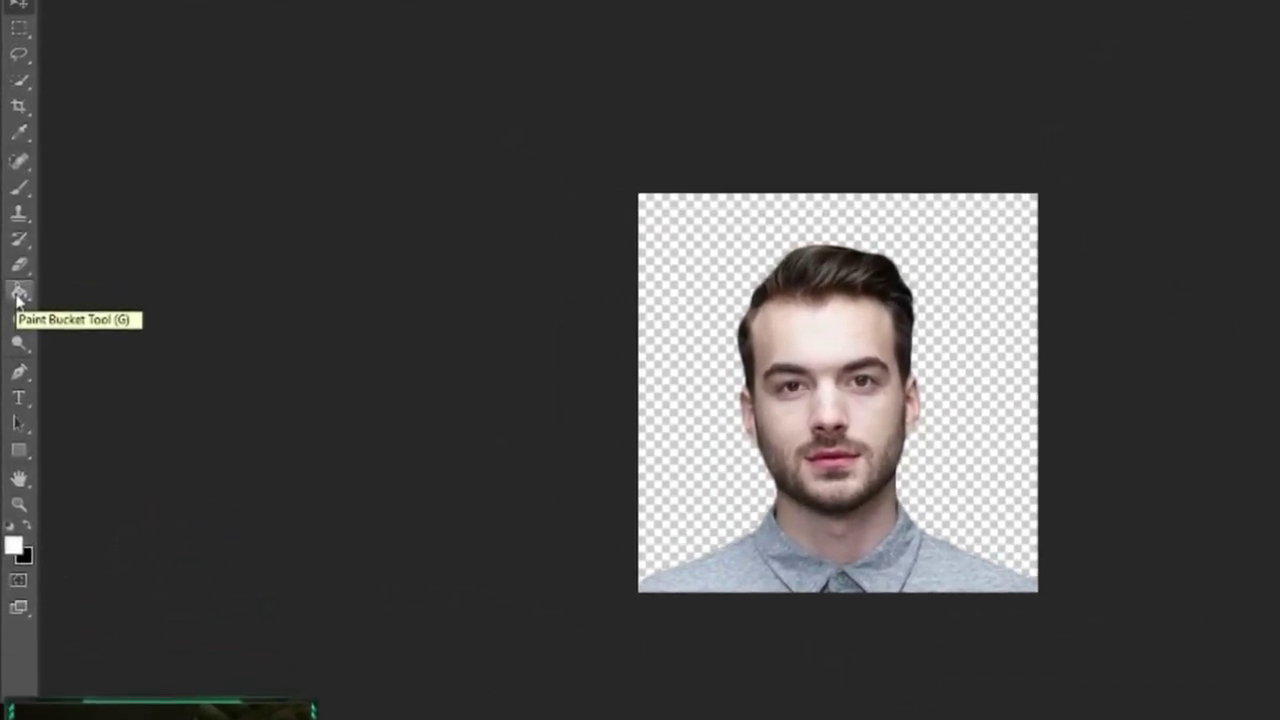
click(17, 296)
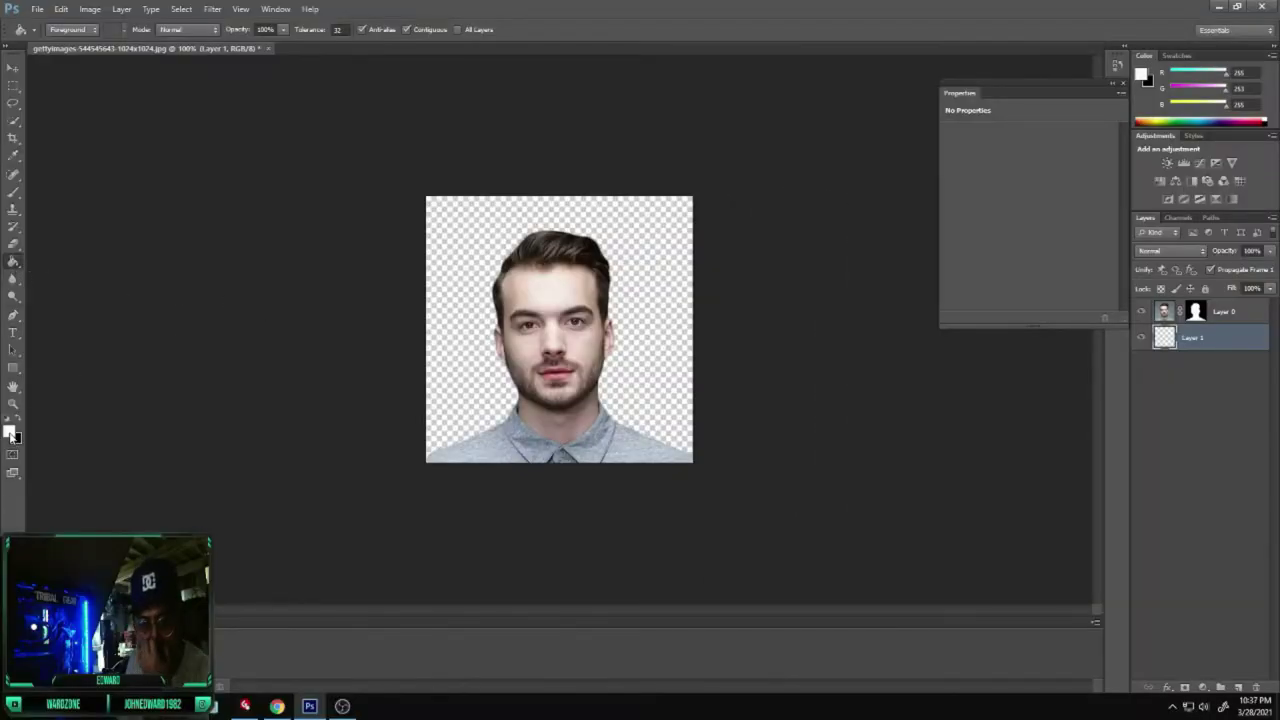
click(450, 241)
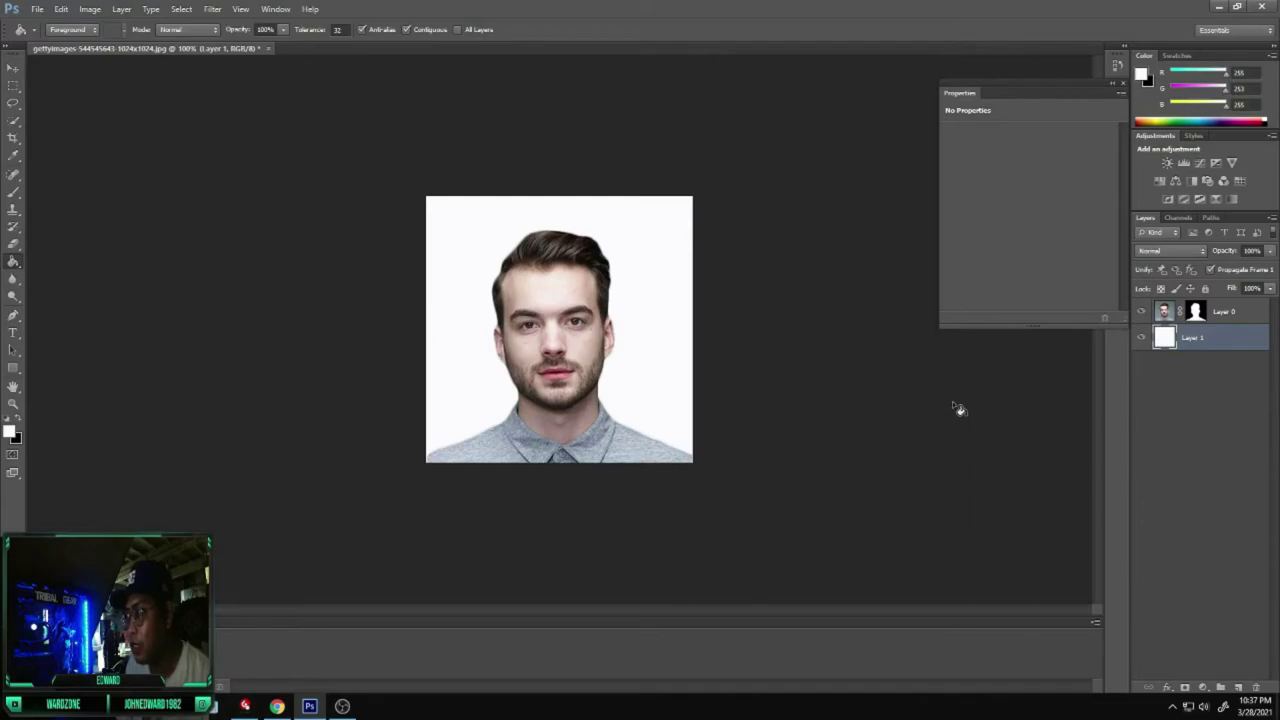
click(13, 68)
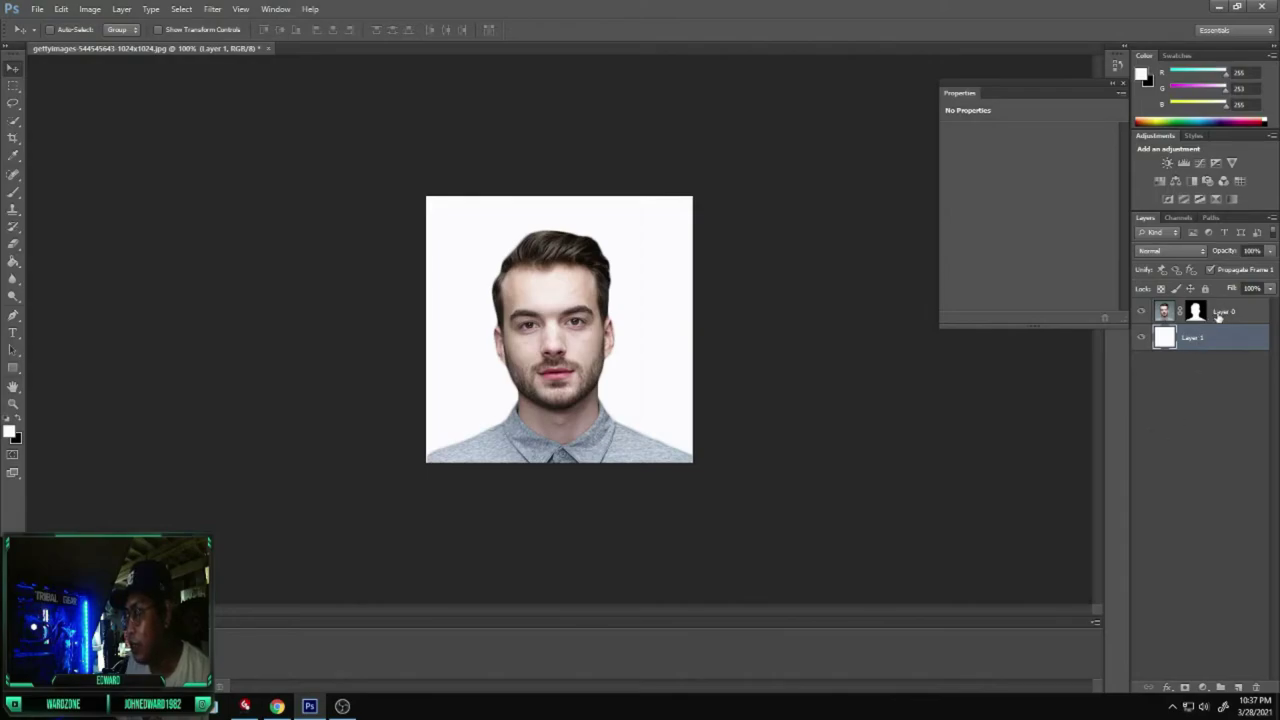
shift+click(1218, 316)
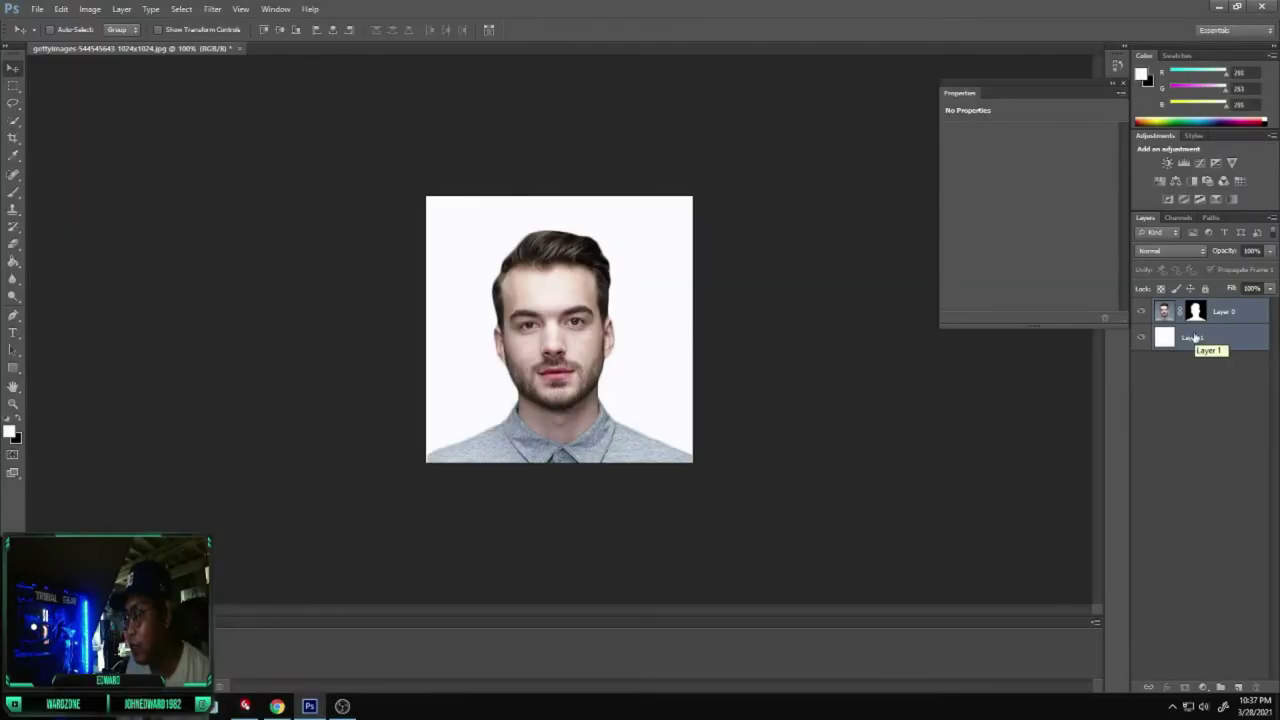
- Flatten the white layer and masked portrait with Flatten Image
right_click(1193, 338)
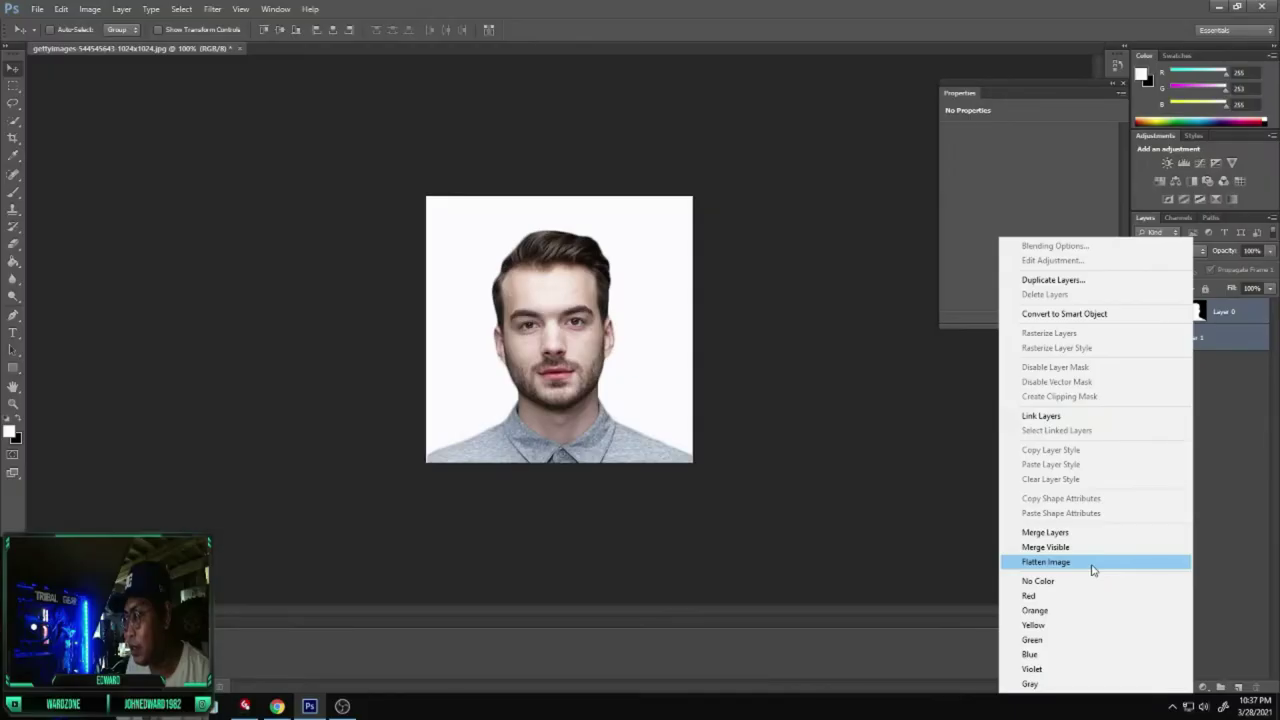
click(1093, 563)
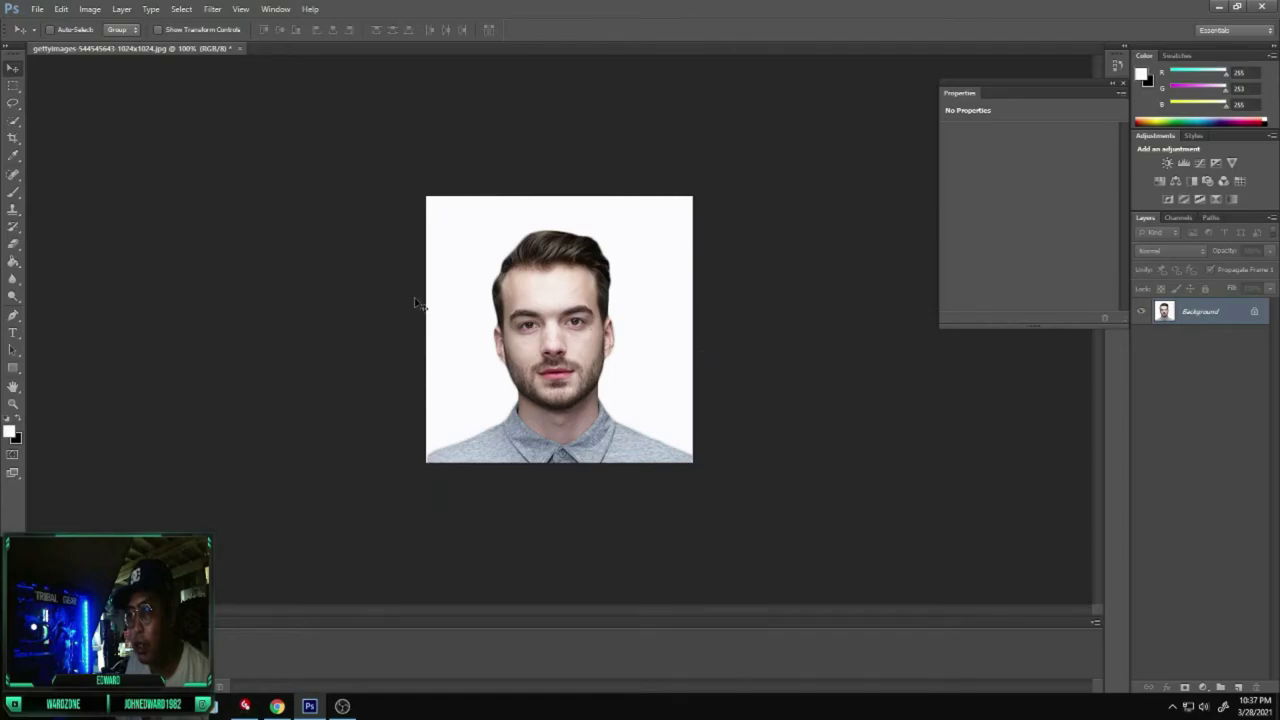
- Set the canvas size to 406 x 406 pixels
click(89, 9)
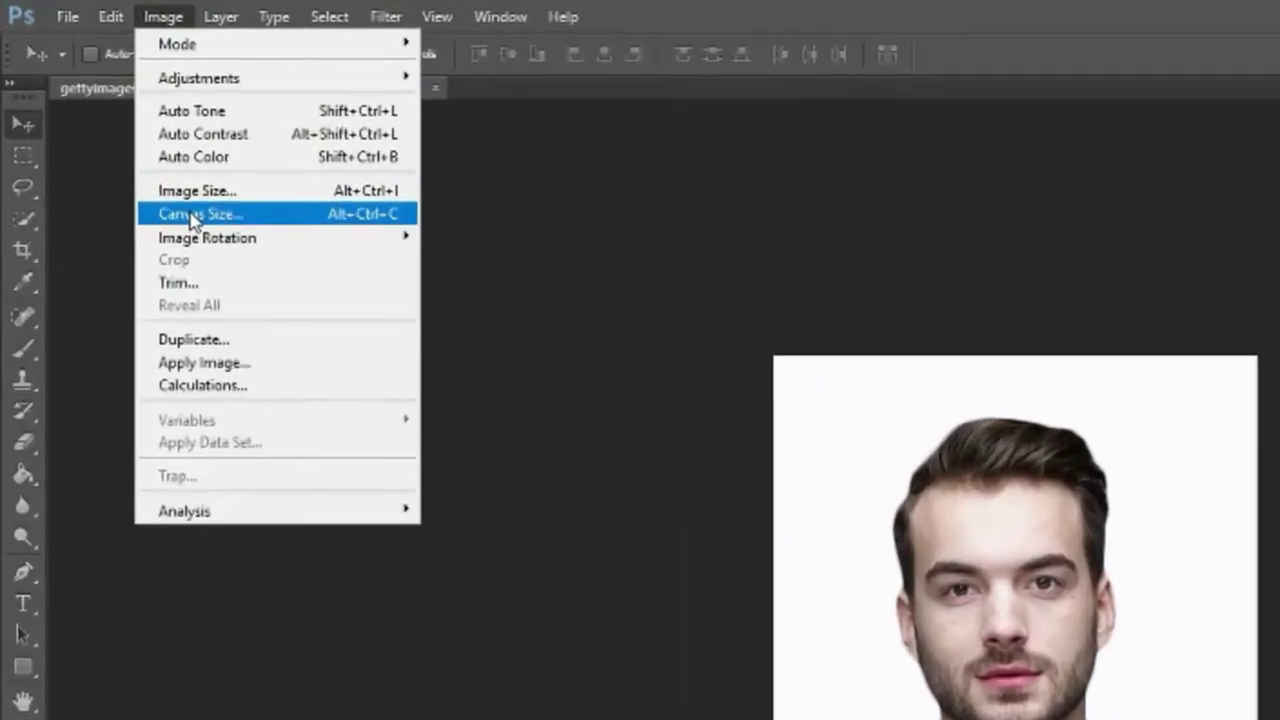
click(143, 152)
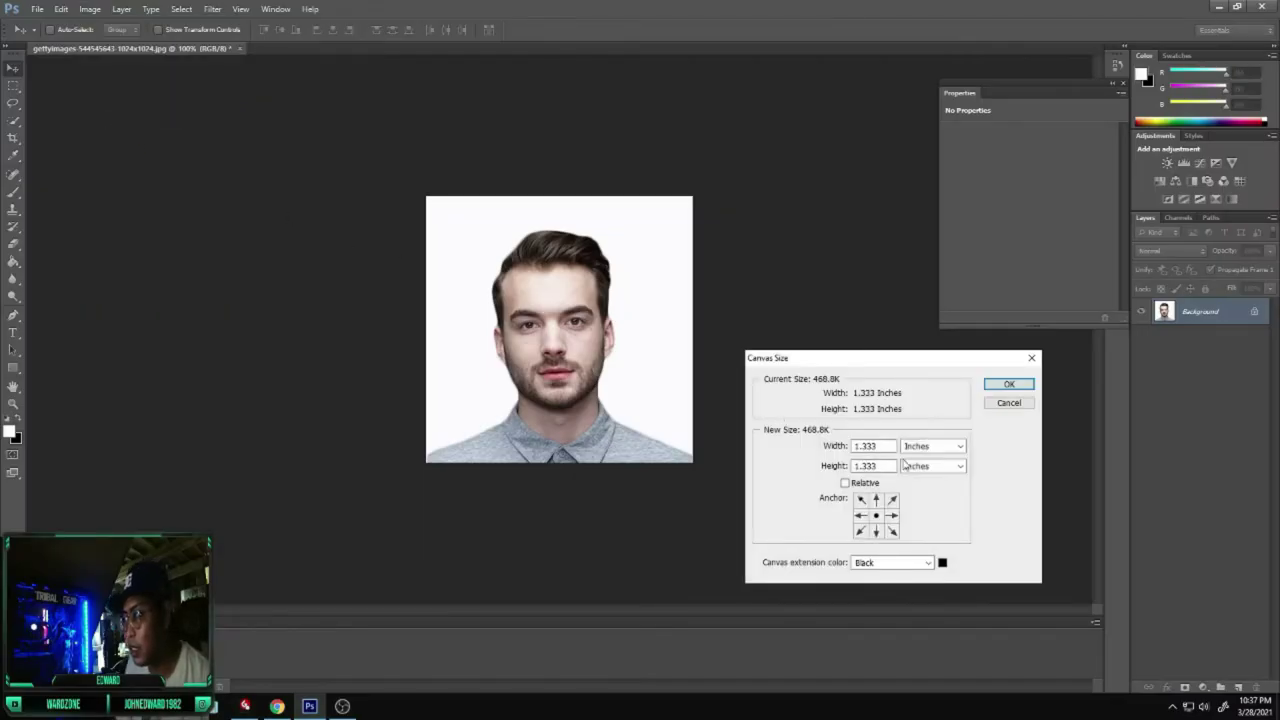
click(958, 451)
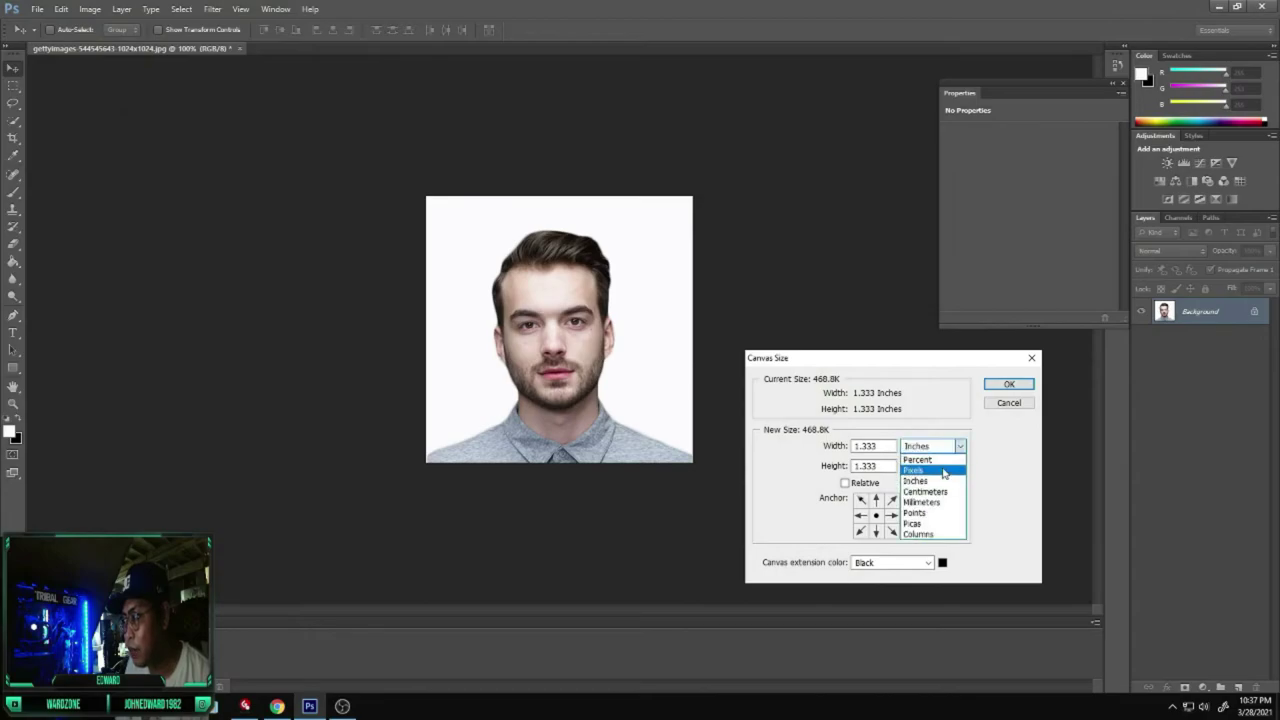
click(940, 466)
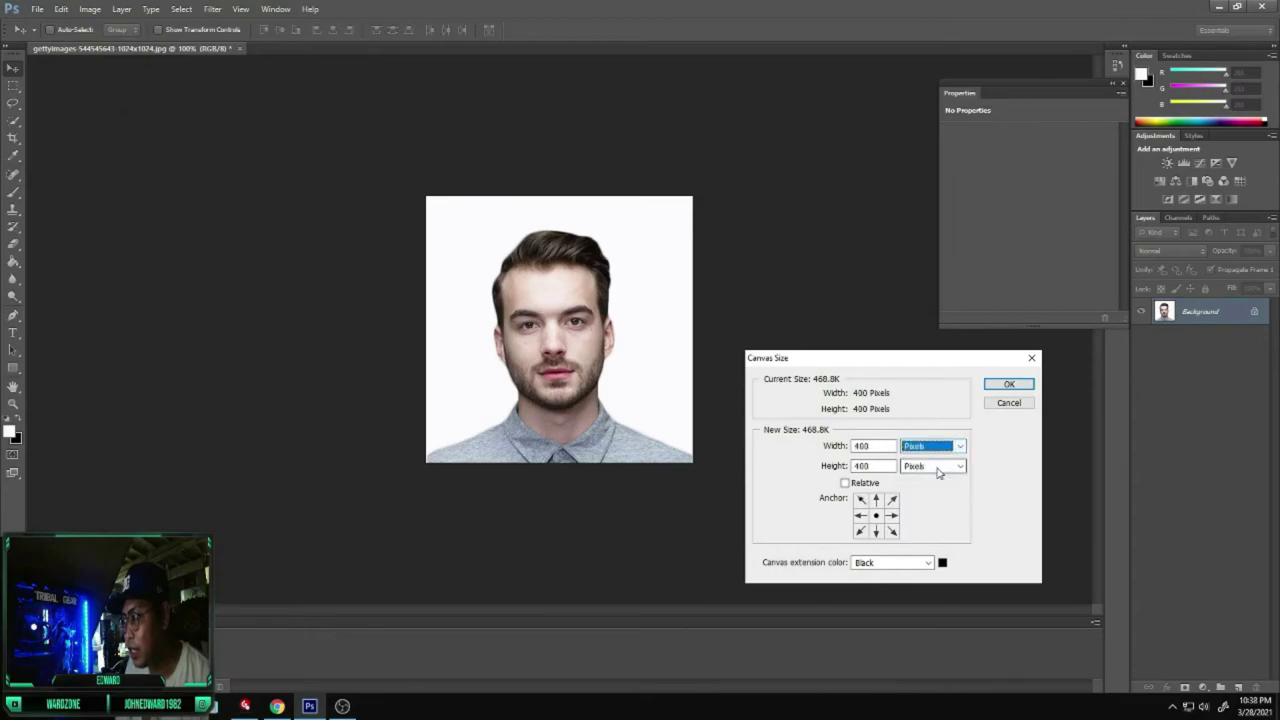
click(879, 448)
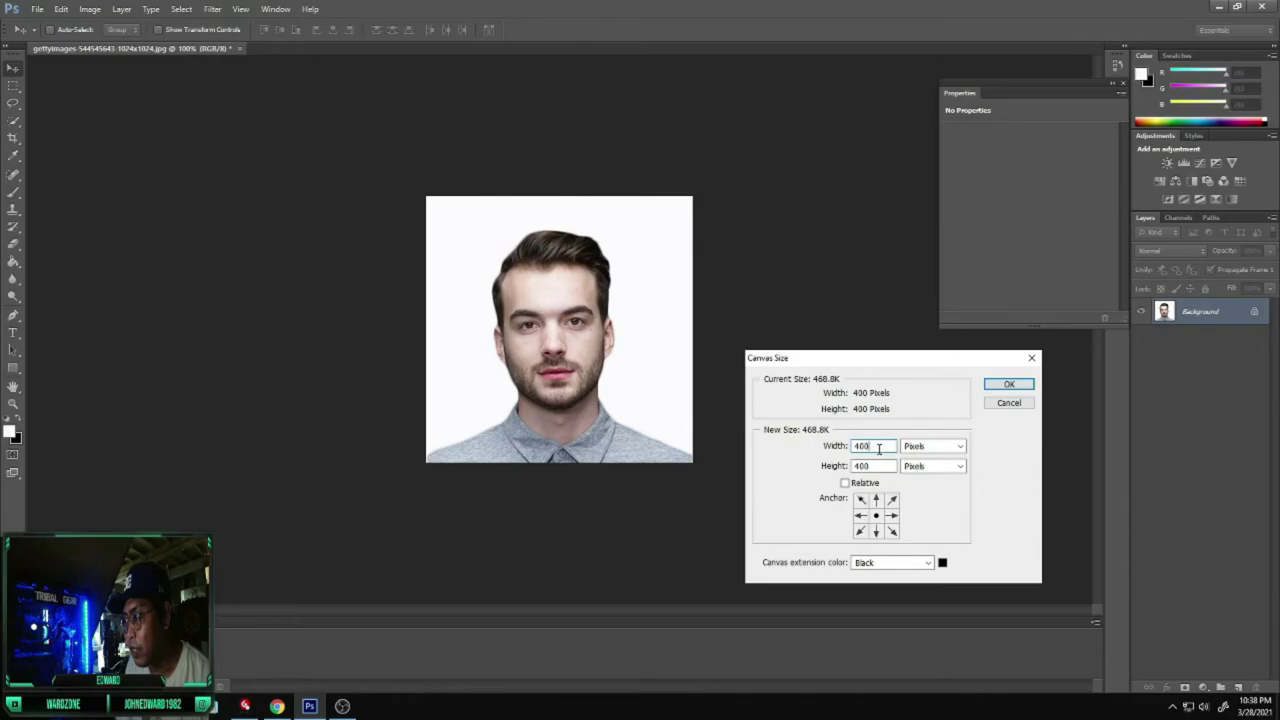
key(BackSpace)
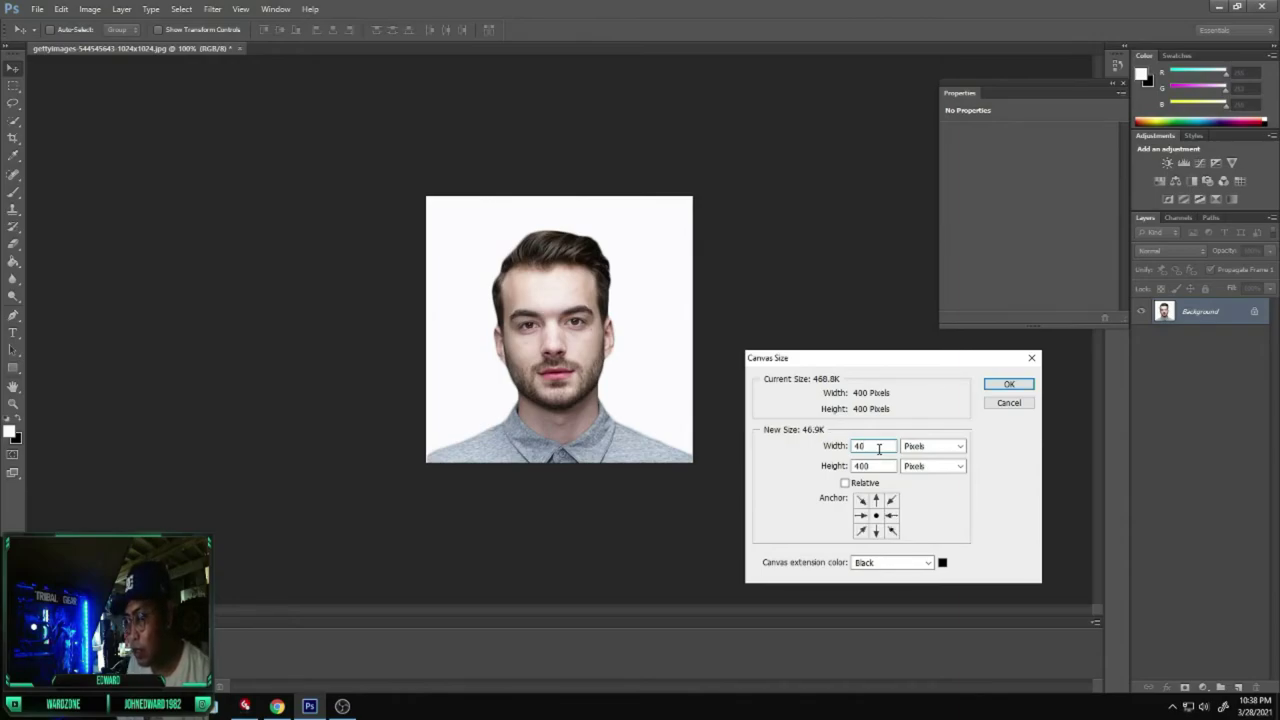
text(4)
key(BackSpace)
text(6)
key(Tab)
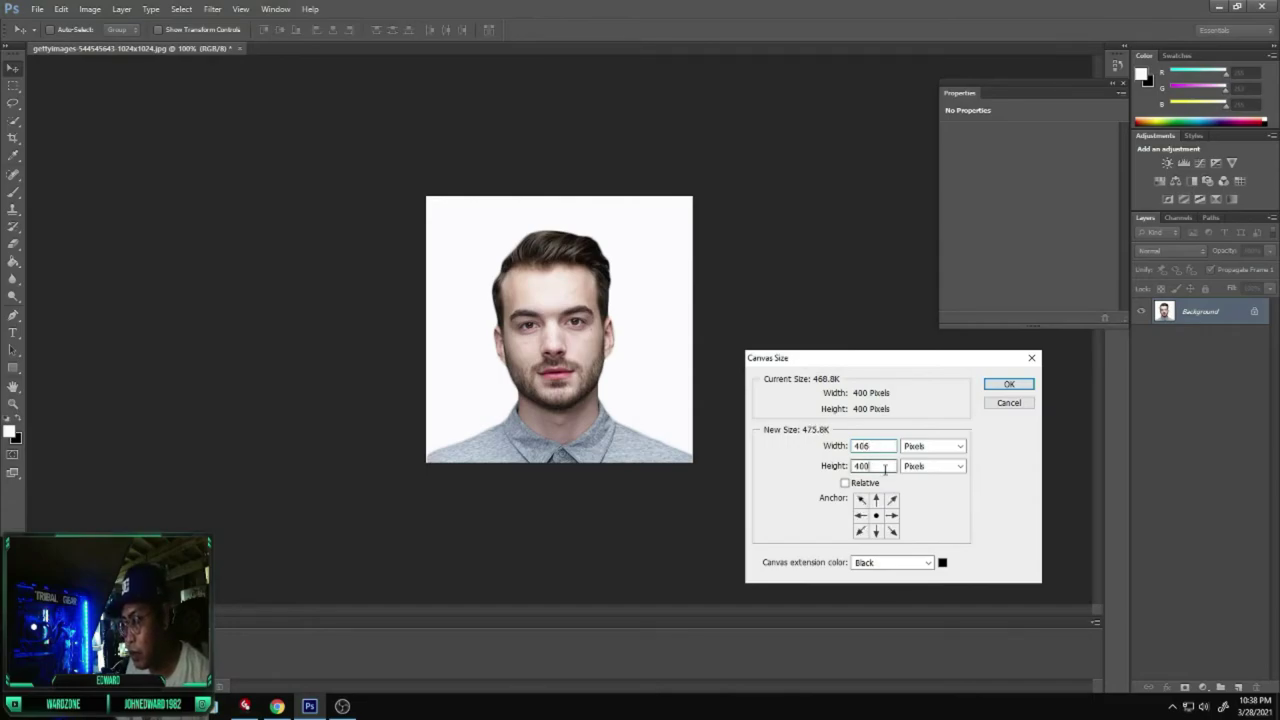
text(405)
key(BackSpace)
key(BackSpace)
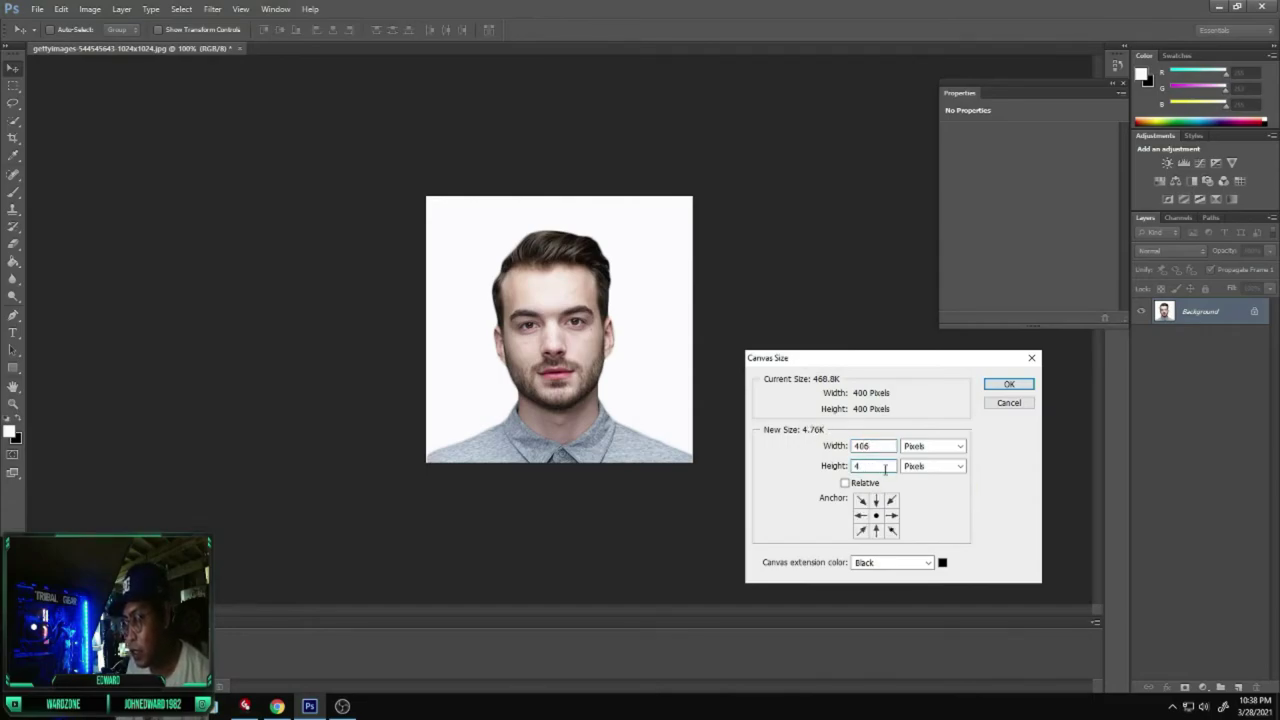
text(05)
key(BackSpace)
text(6)
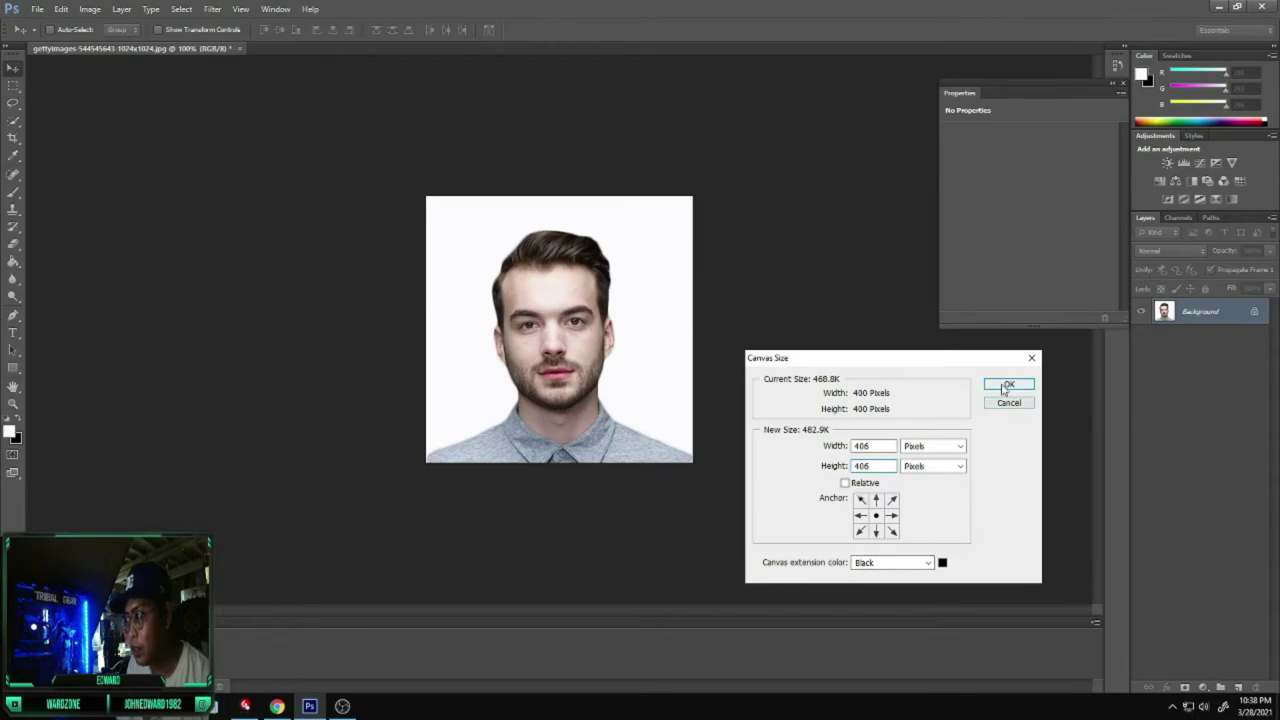
click(1004, 388)
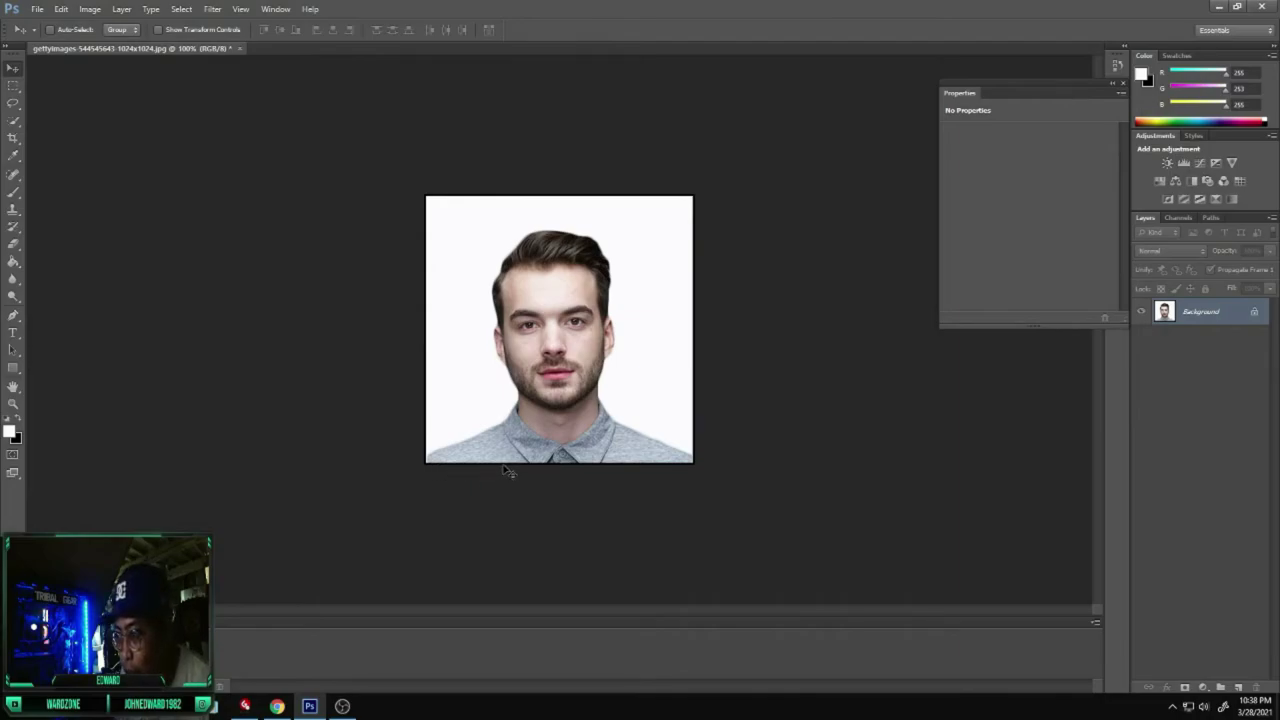
- Zoom in to 200% to check the edges, then return to actual pixels
click(13, 404)
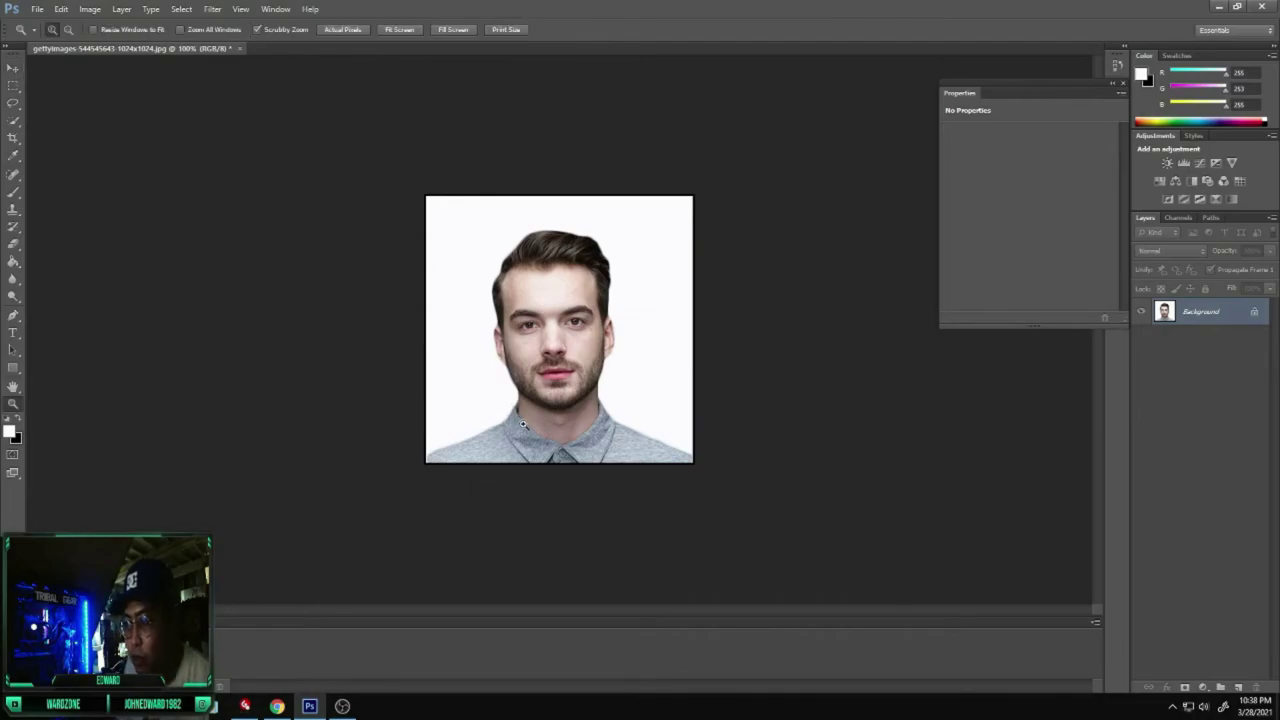
click(524, 425)
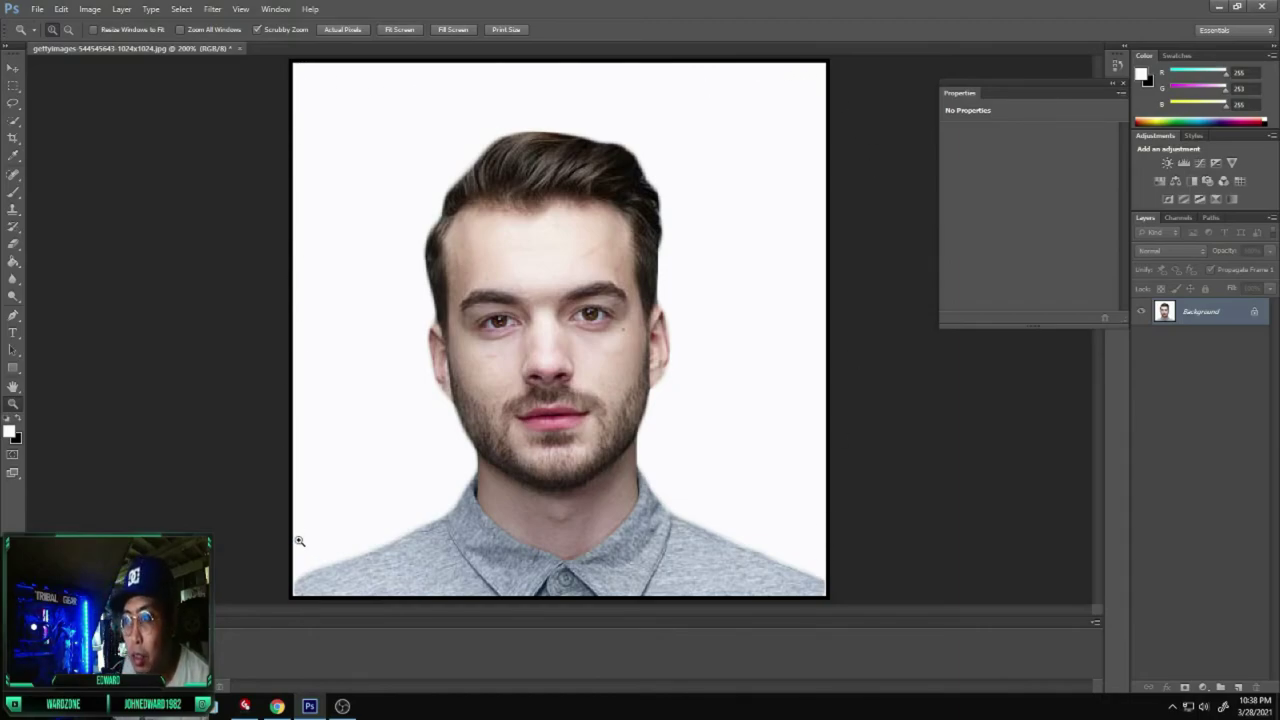
right_click(468, 393)
click(493, 415)
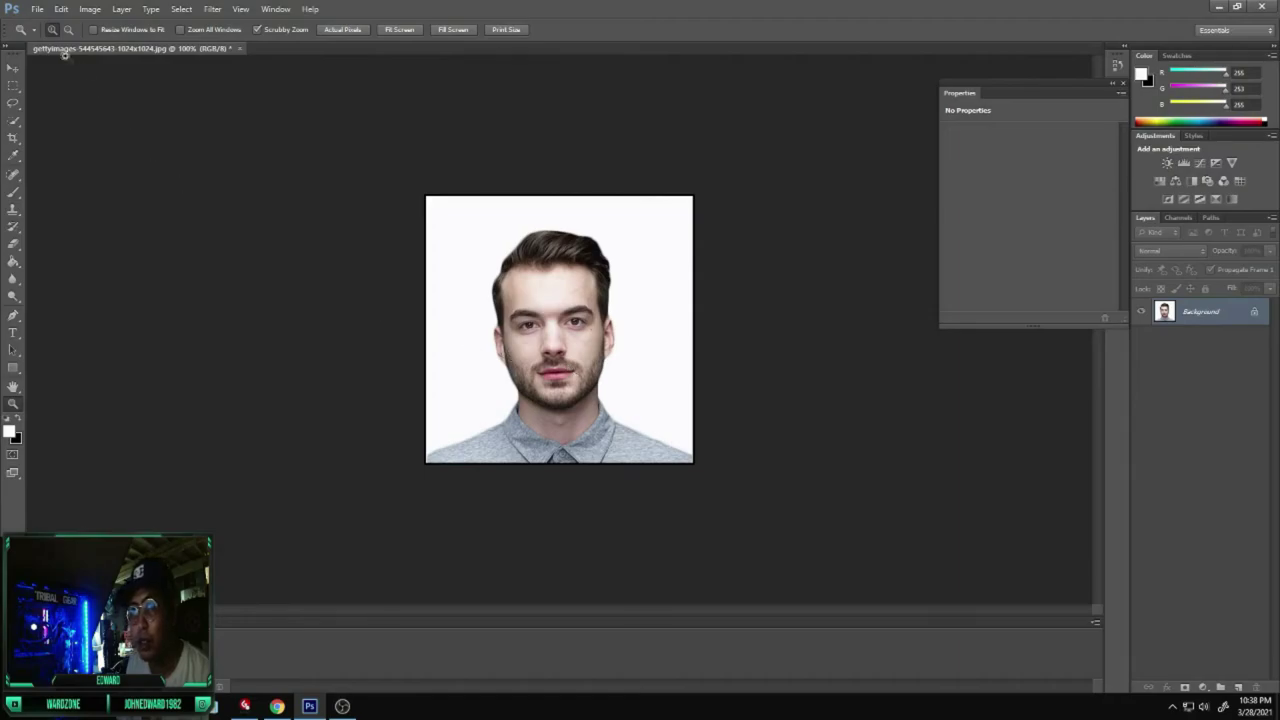
- Start Save As and select the '1024x1024.jpg' end of the old file name
click(37, 9)
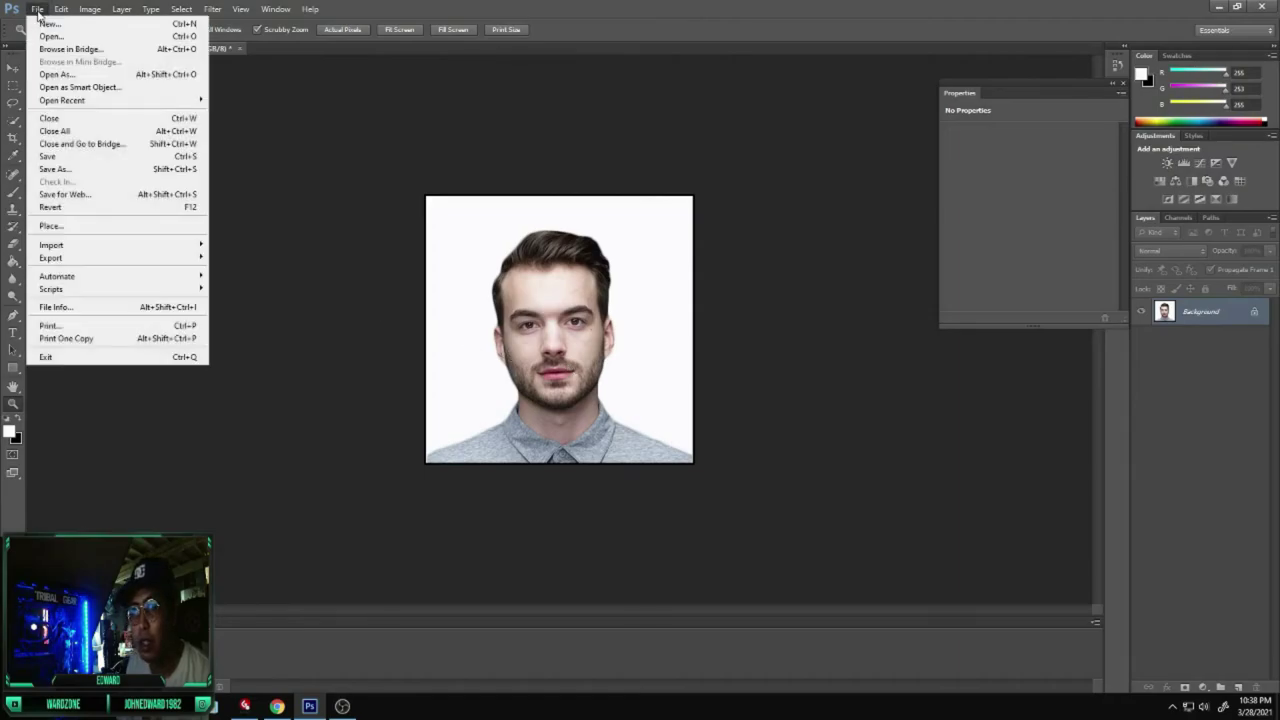
click(60, 166)
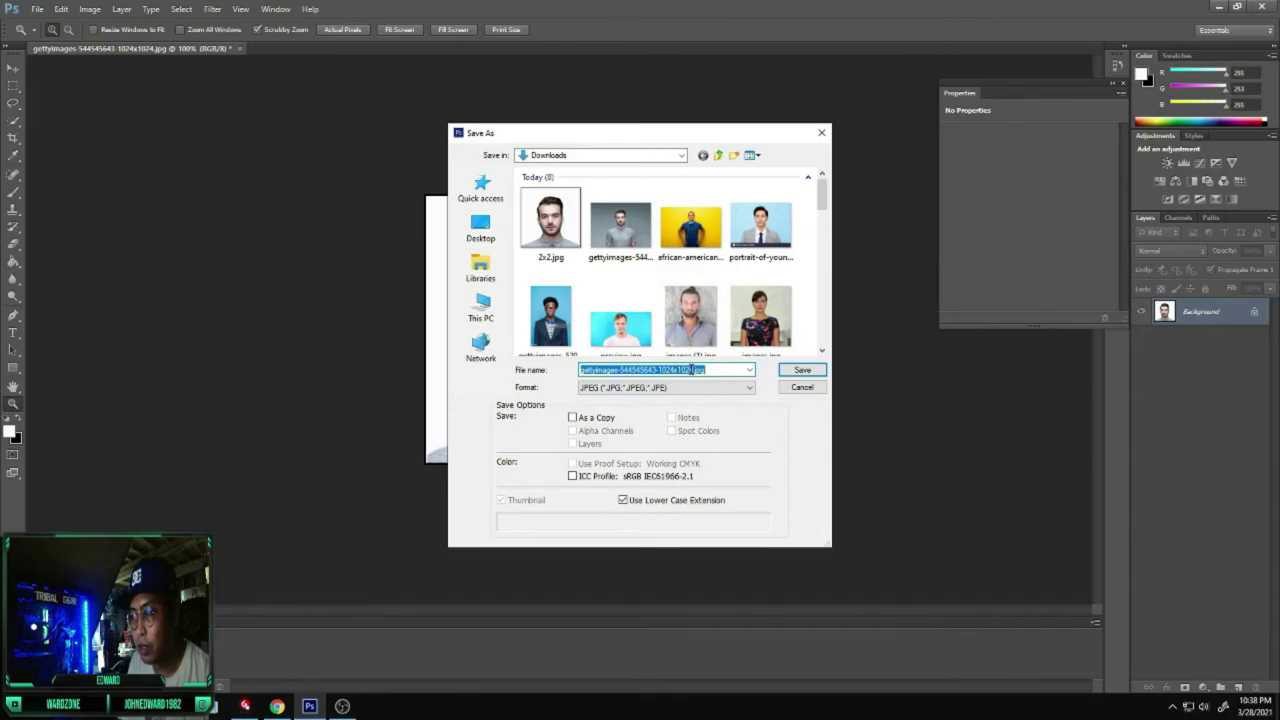
click(734, 369)
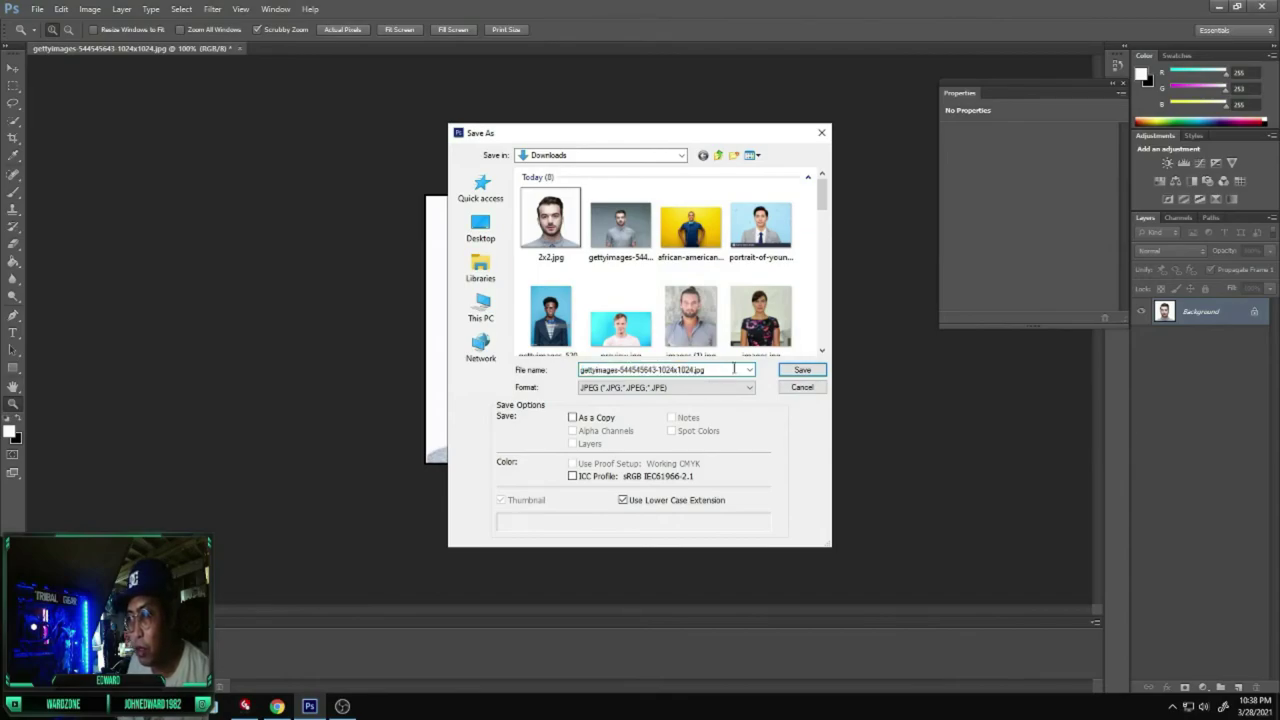
double_click(734, 369)
click(734, 369)
double_click(734, 369)
click(734, 369)
double_click(734, 369)
click(734, 369)
double_click(734, 369)
click(734, 369)
double_click(734, 369)
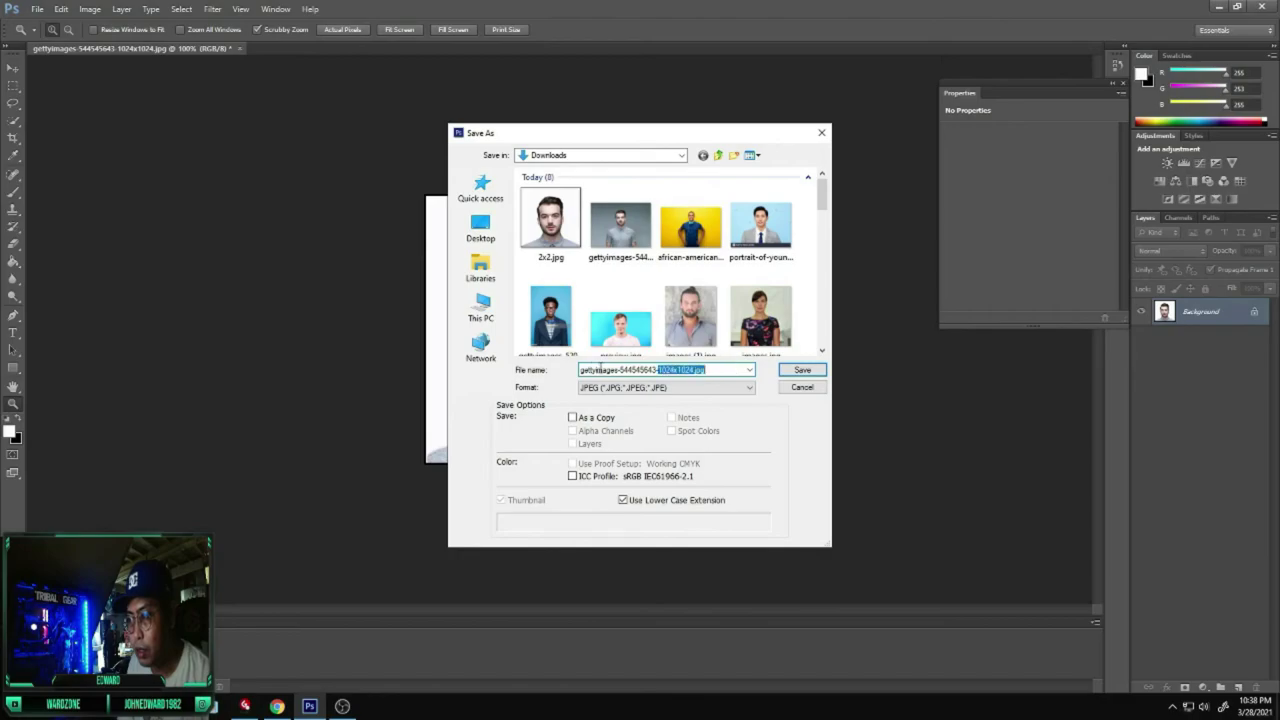
- Rename the file to 2x2 pix and save it as a High-quality JPEG in Downloads
key(BackSpace)
key(BackSpace)
key(BackSpace)
key(BackSpace)
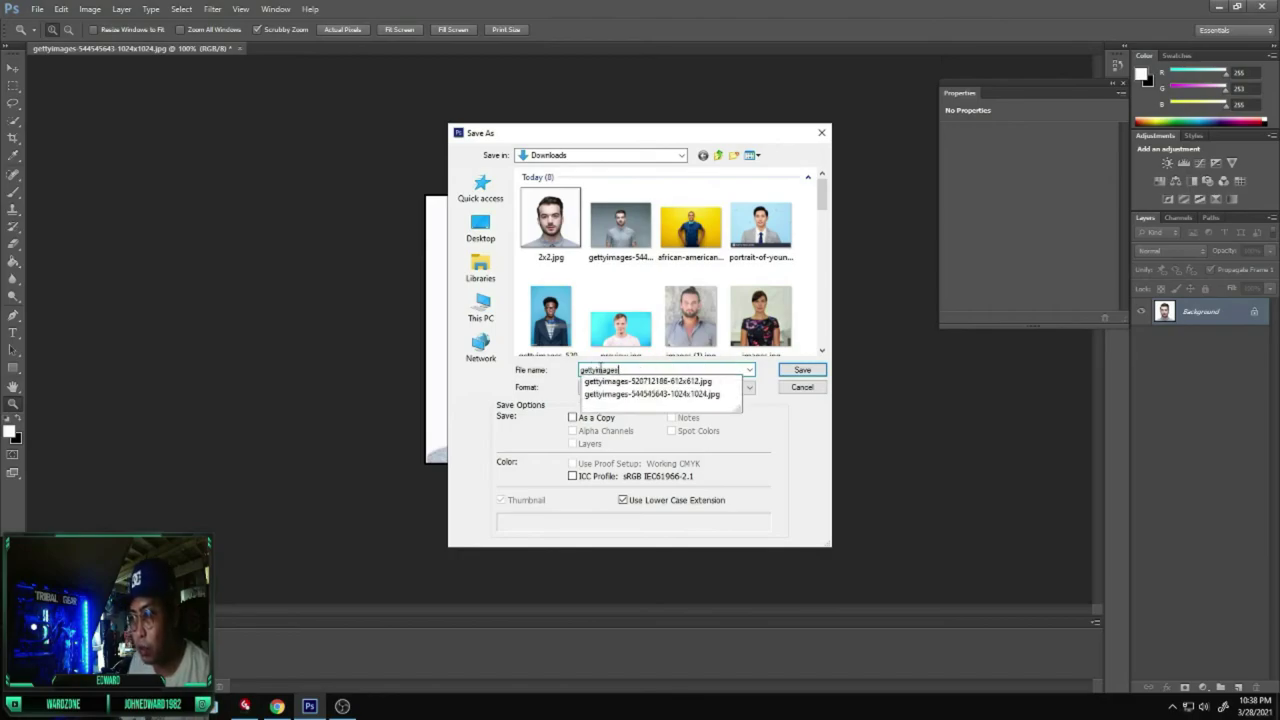
key(BackSpace)
key(BackSpace)
key(BackSpace)
text(2x2)
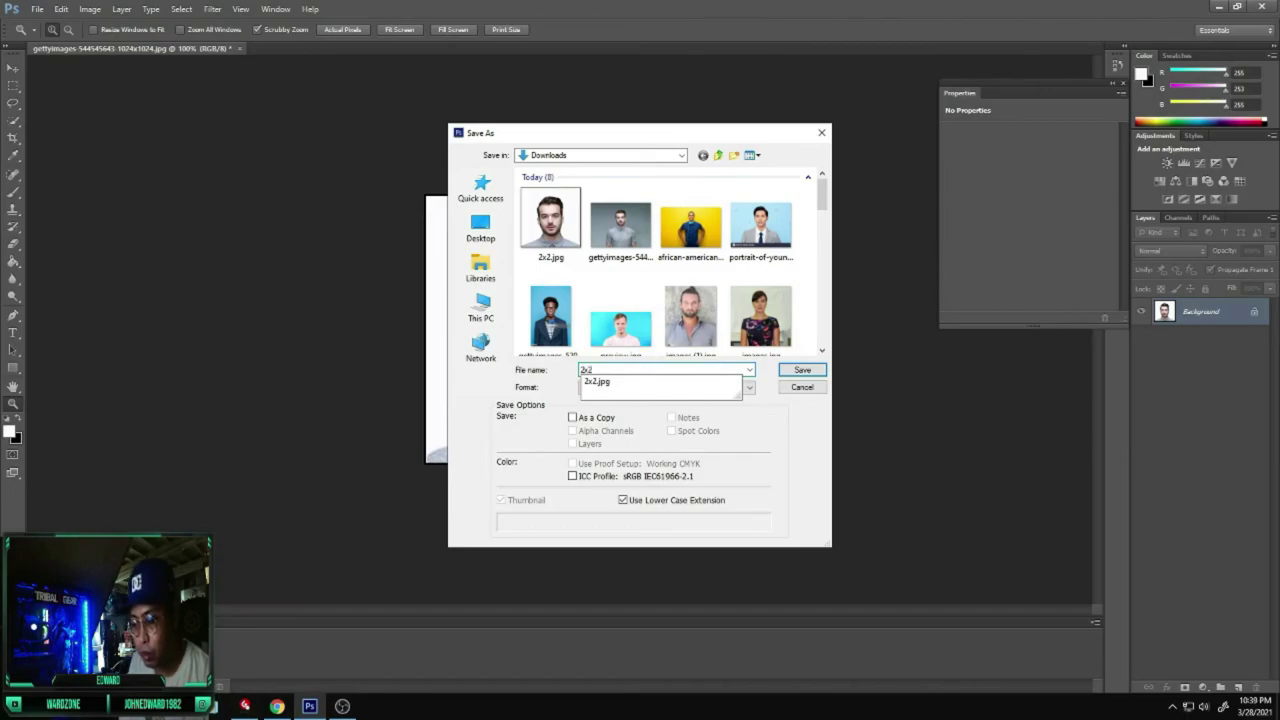
key(Escape)
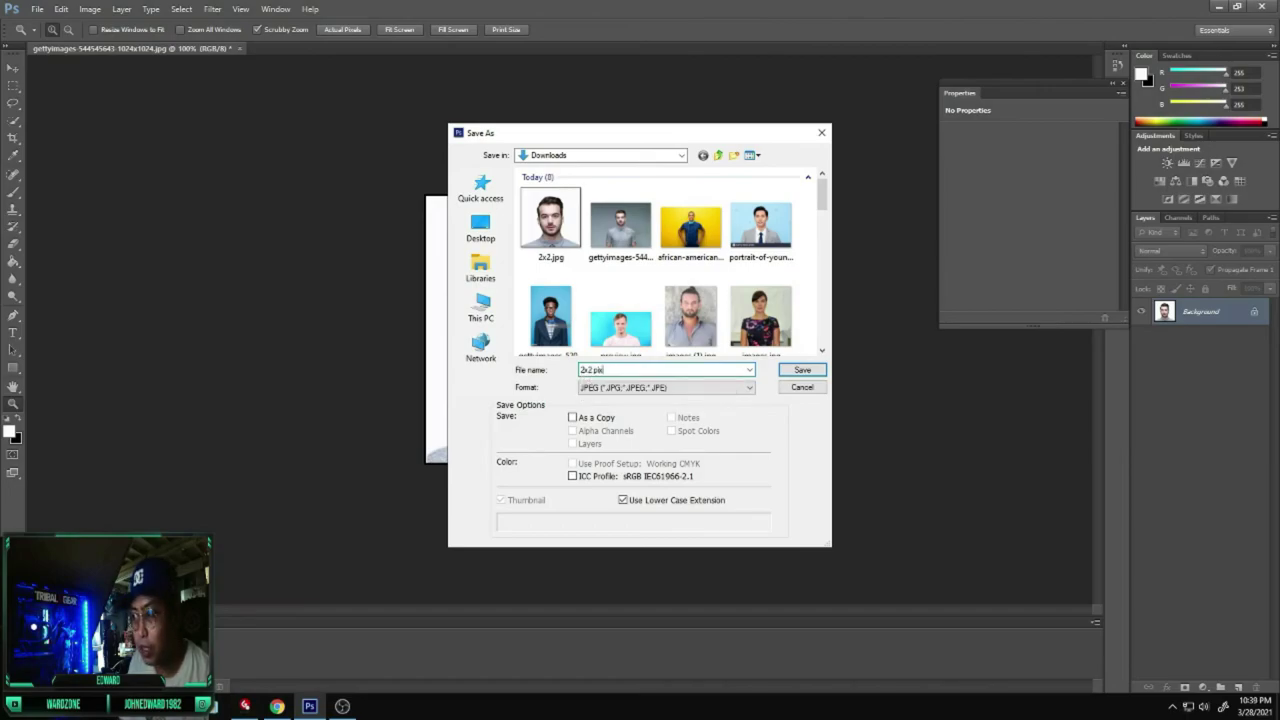
click(800, 372)
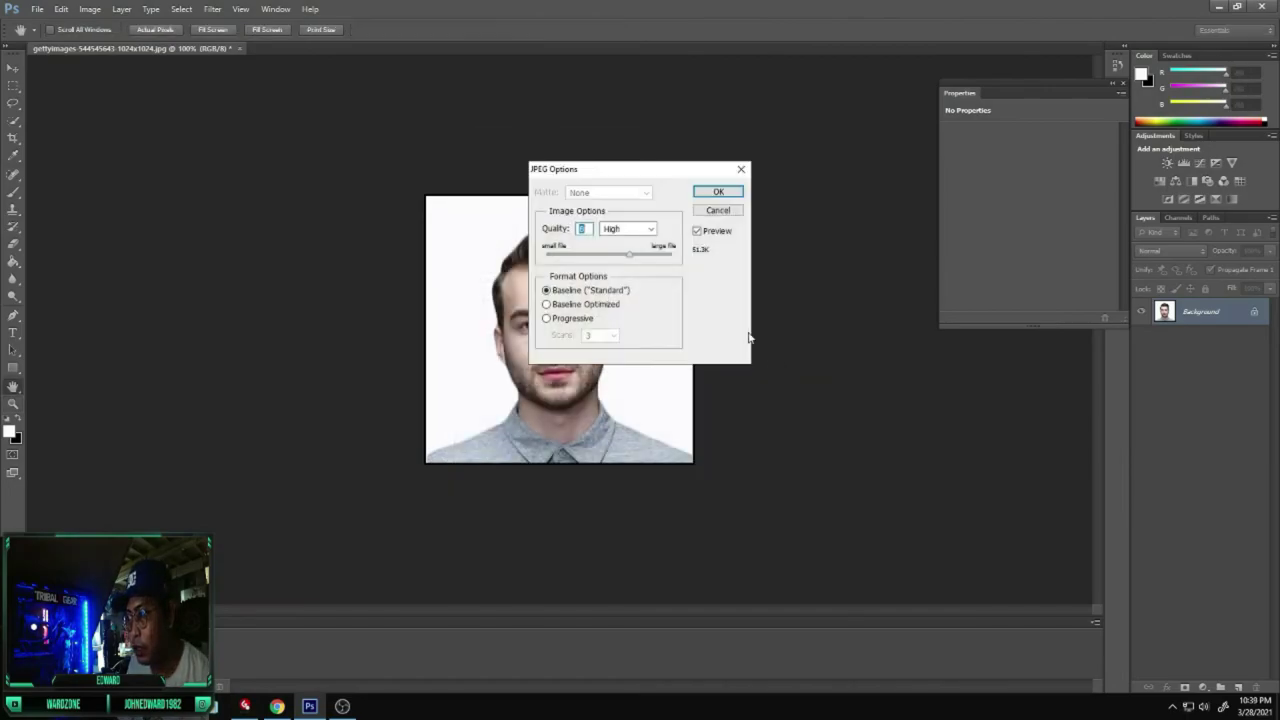
click(710, 193)
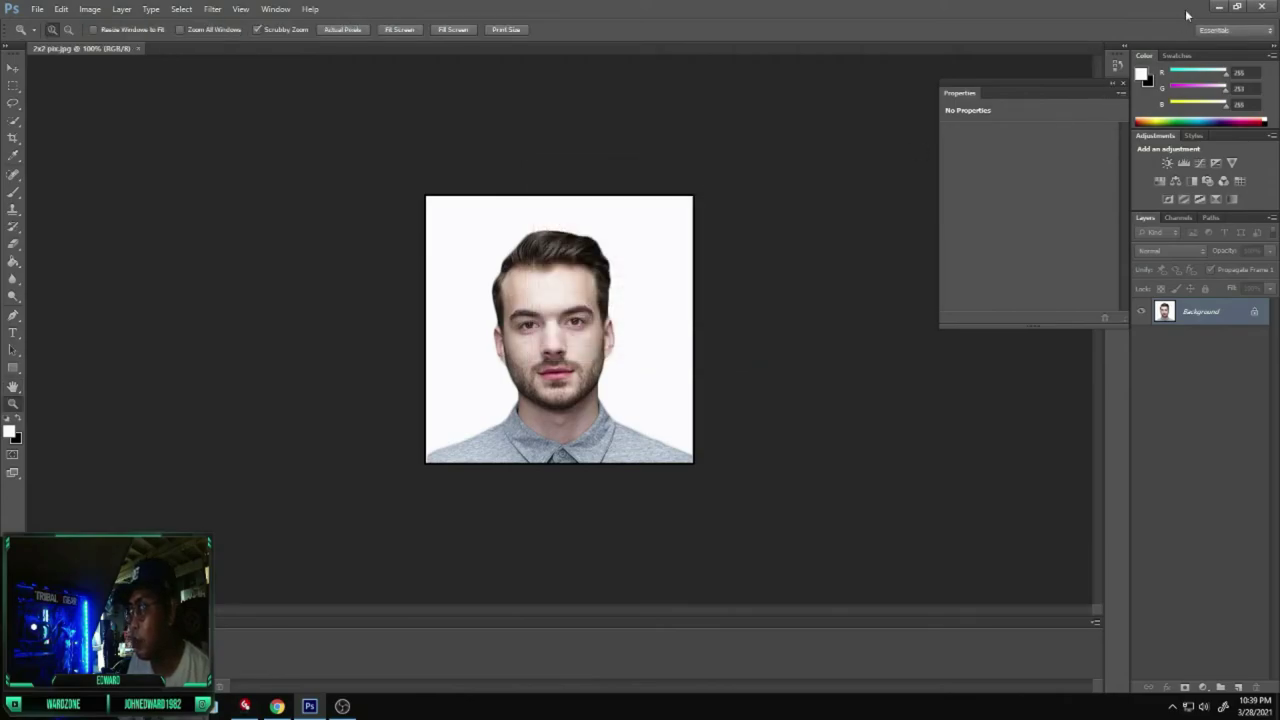
- Launch Word 2013 from Windows search and create a blank document
key(super)
text(word)
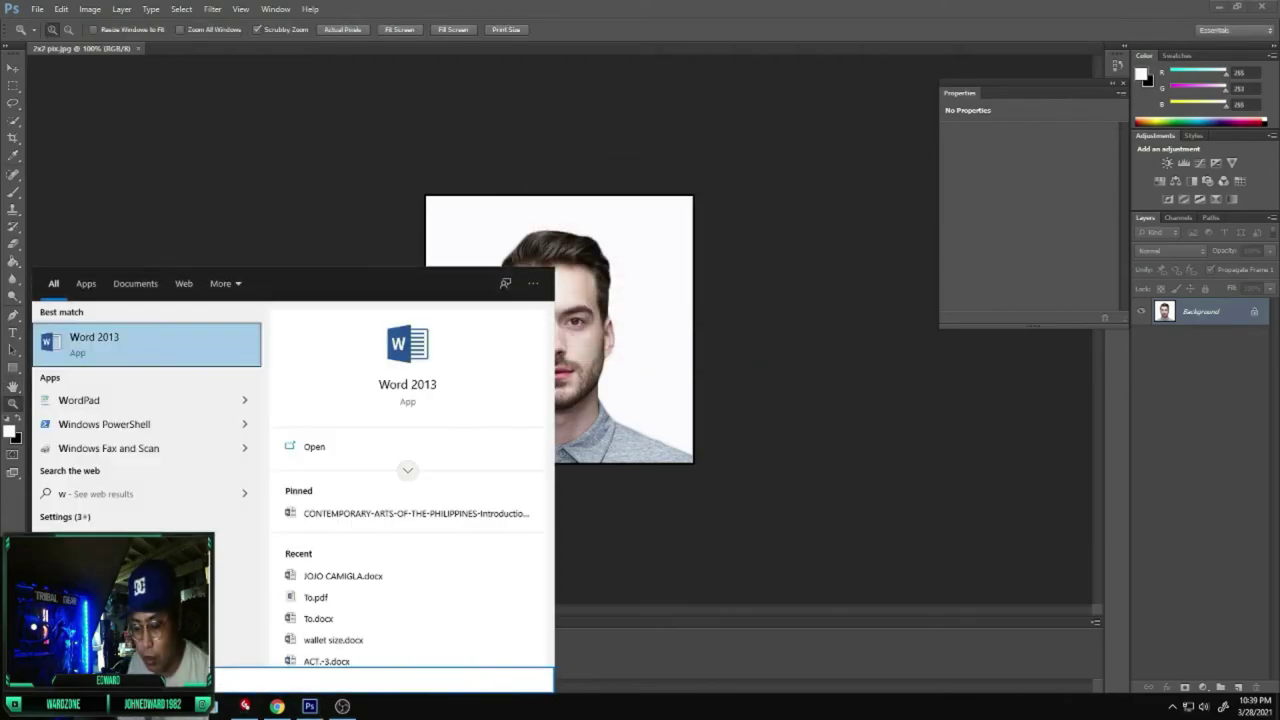
click(219, 347)
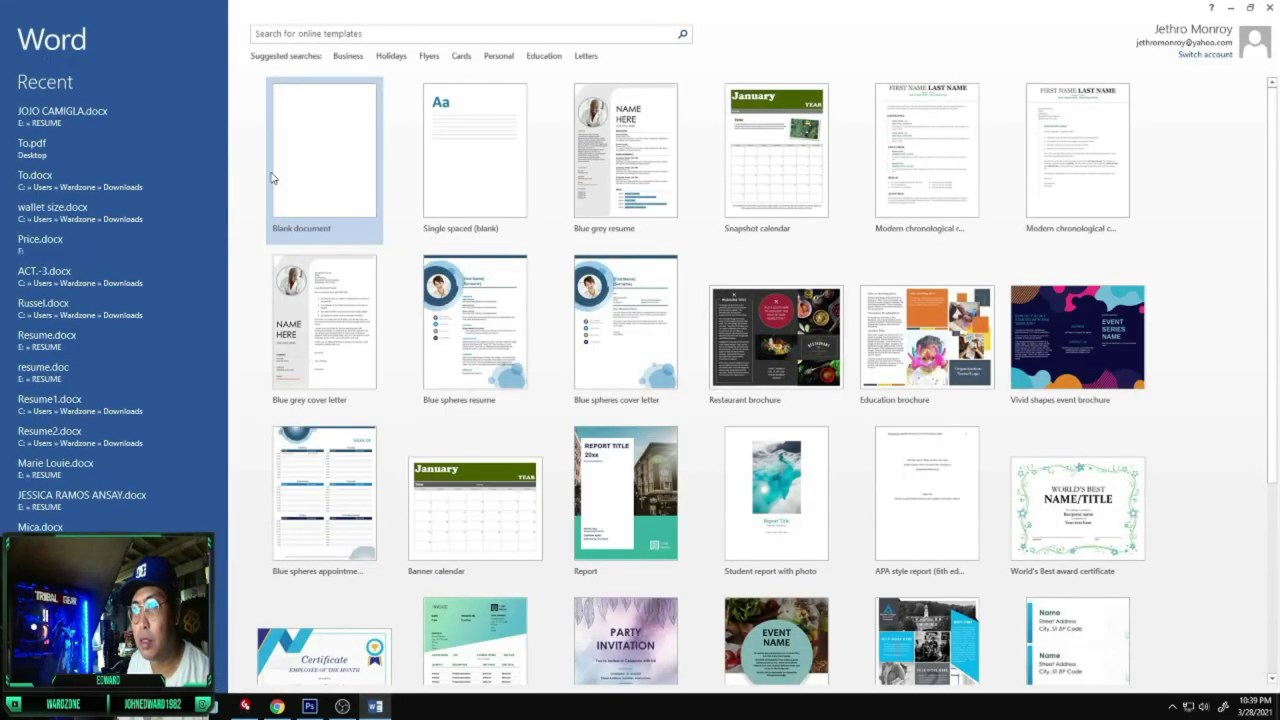
click(333, 180)
- Insert the 2x2 pix.jpg picture from Downloads into the document
click(104, 25)
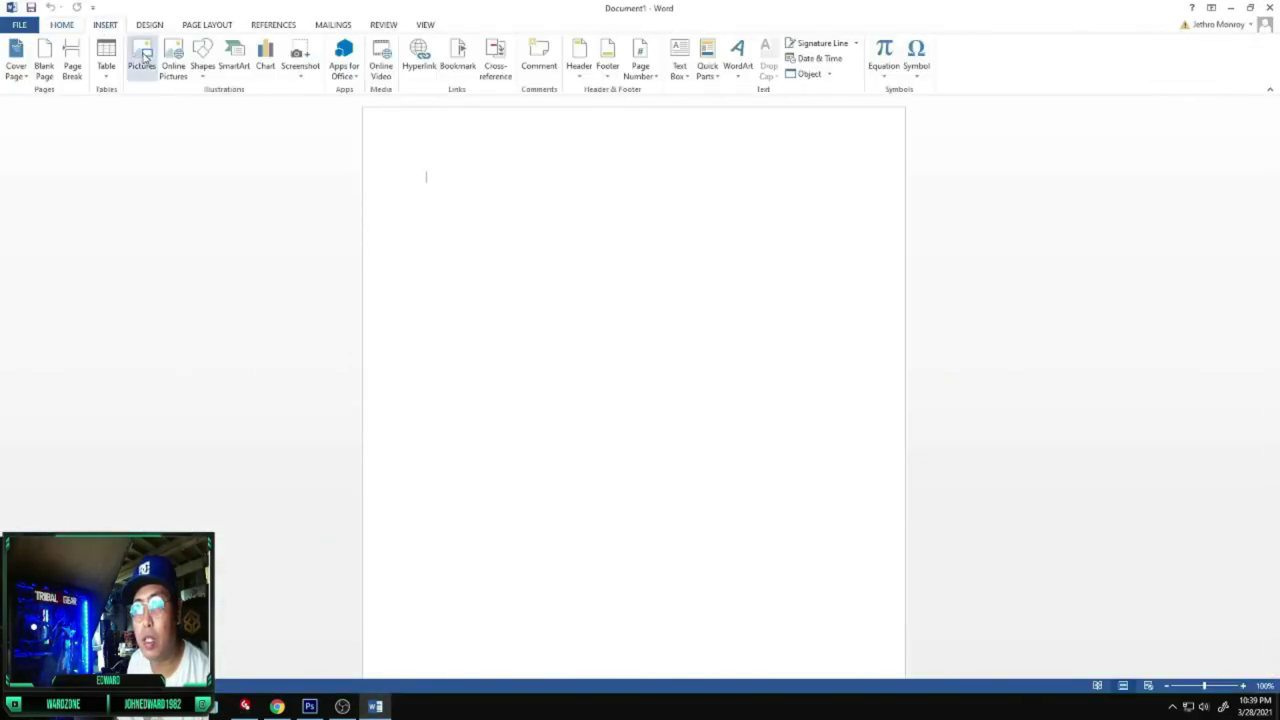
click(142, 55)
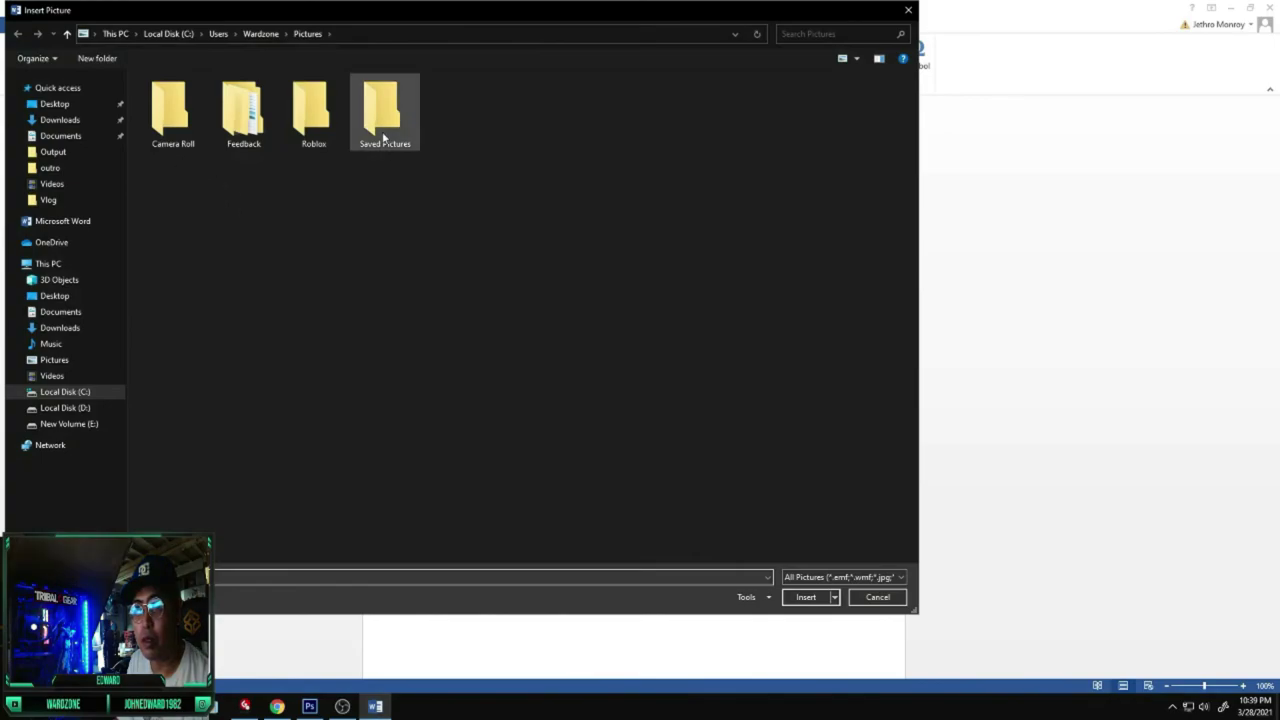
click(68, 125)
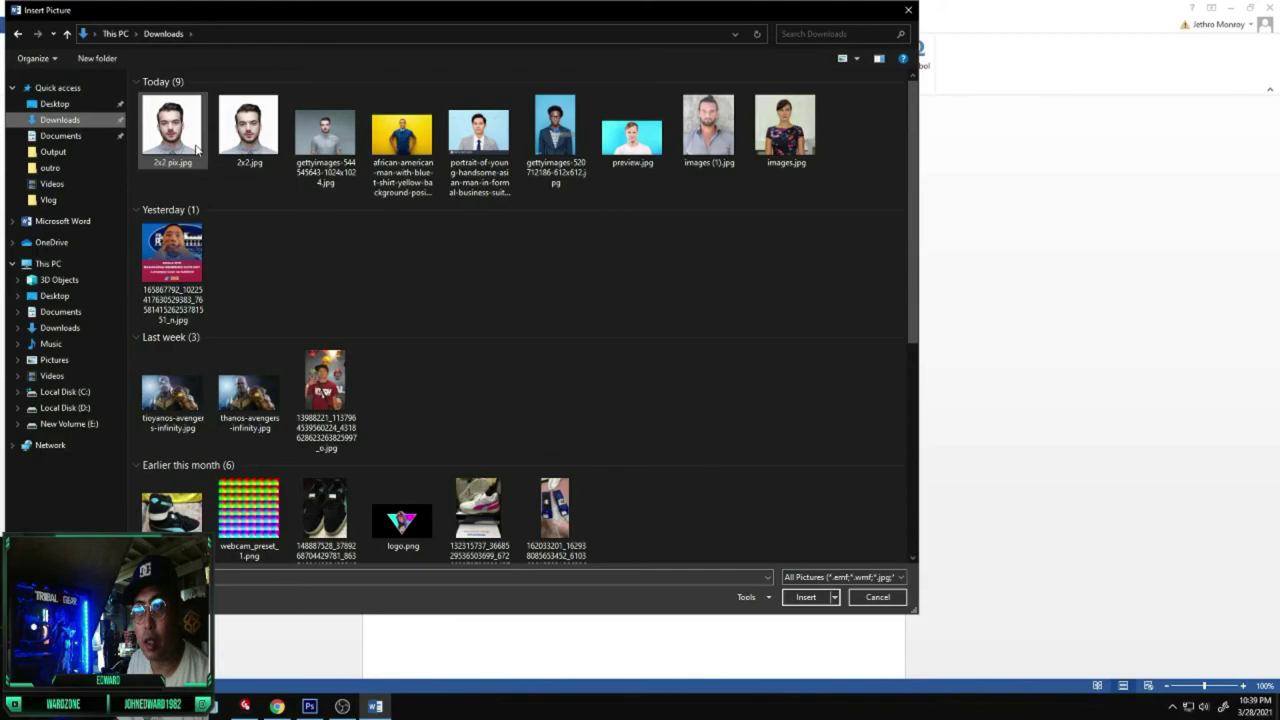
click(196, 148)
click(795, 597)
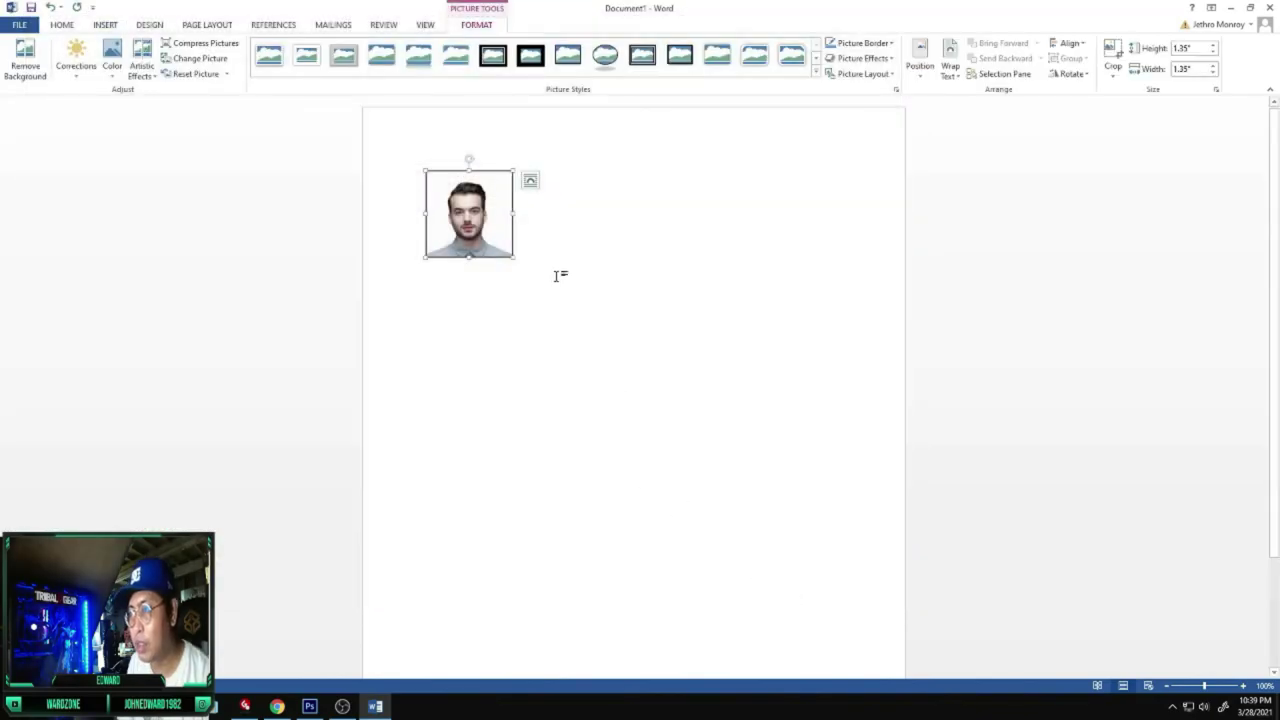
- Copy the 2x2 portrait and paste it twice, giving three copies in a row
click(627, 293)
click(509, 218)
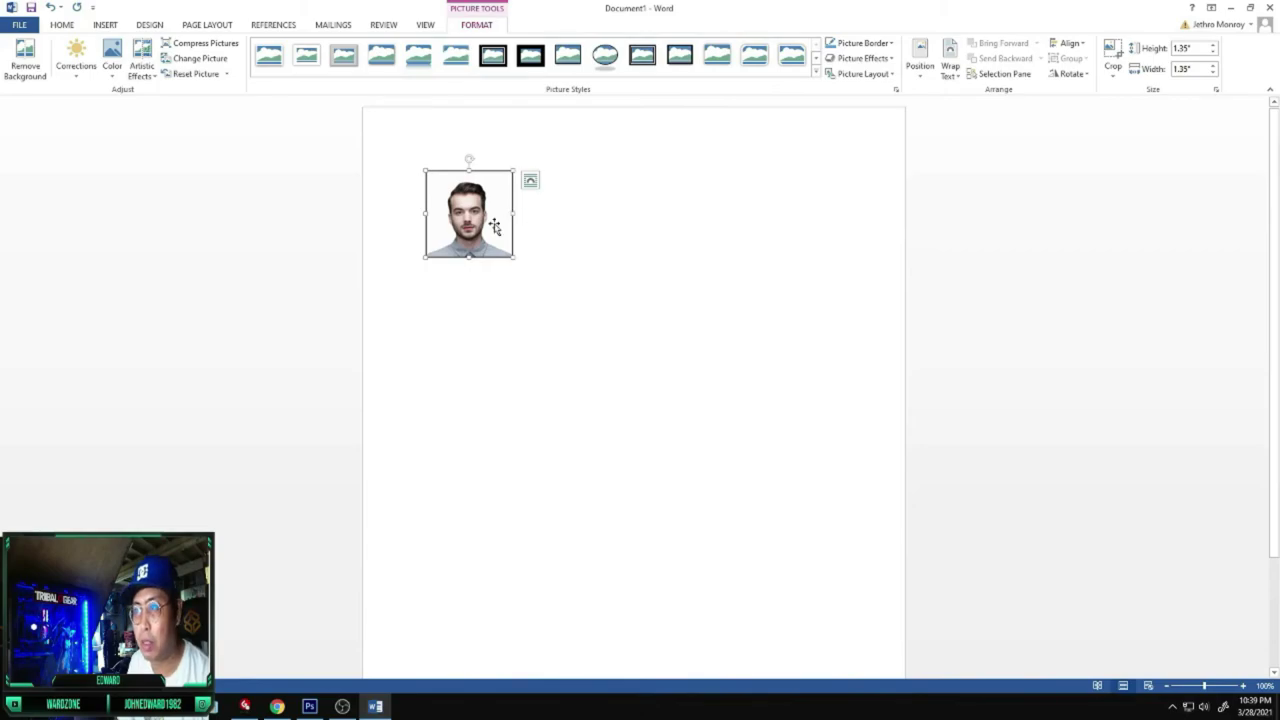
click(549, 235)
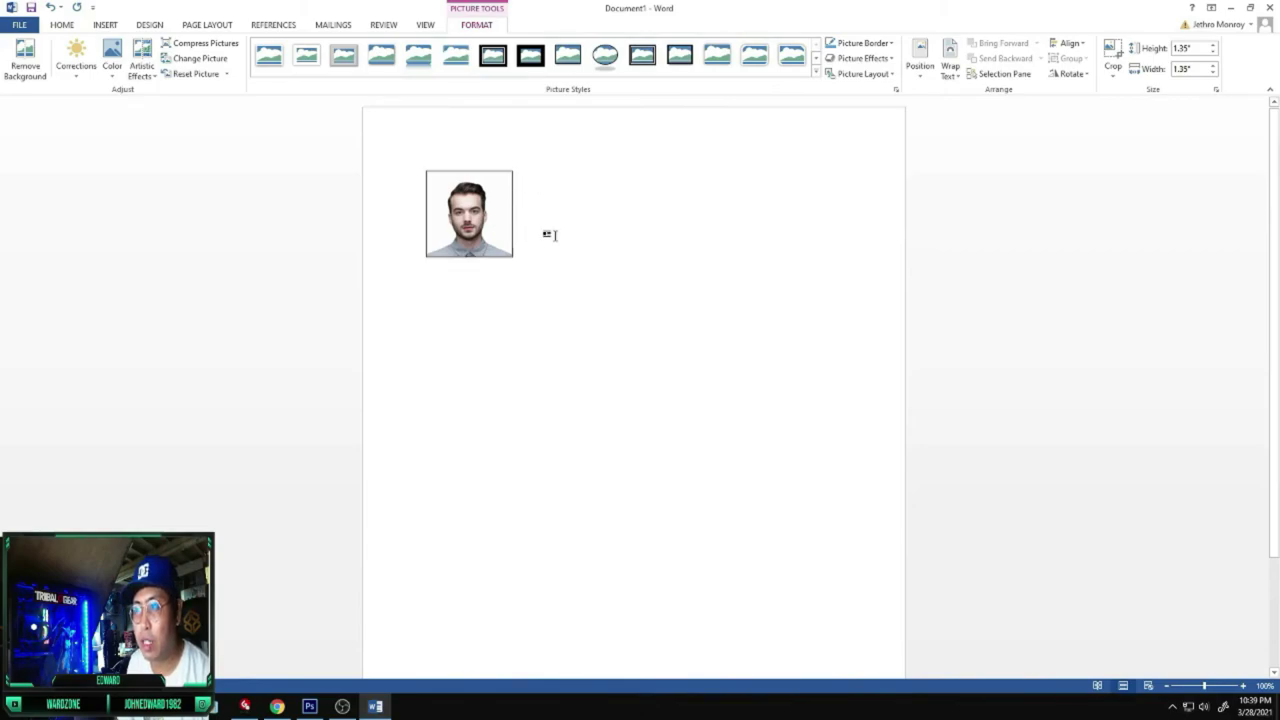
click(481, 213)
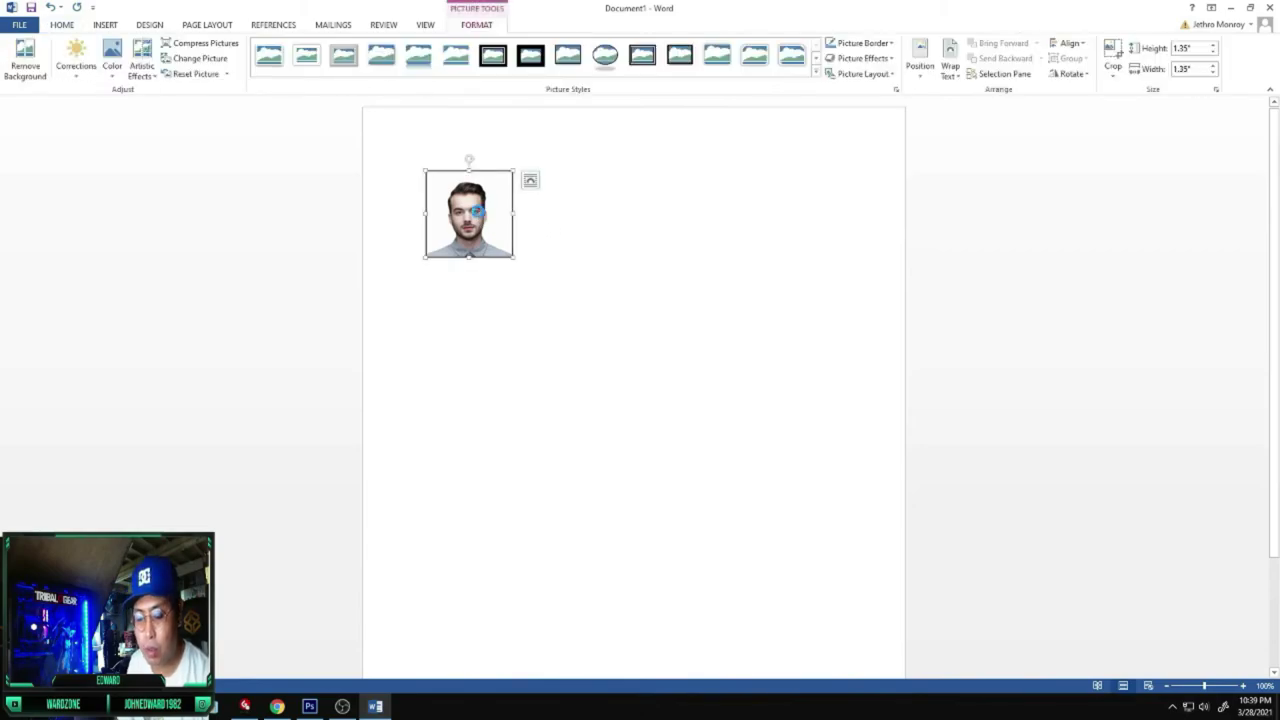
key(ctrl+c)
click(577, 228)
key(ctrl+v)
click(585, 232)
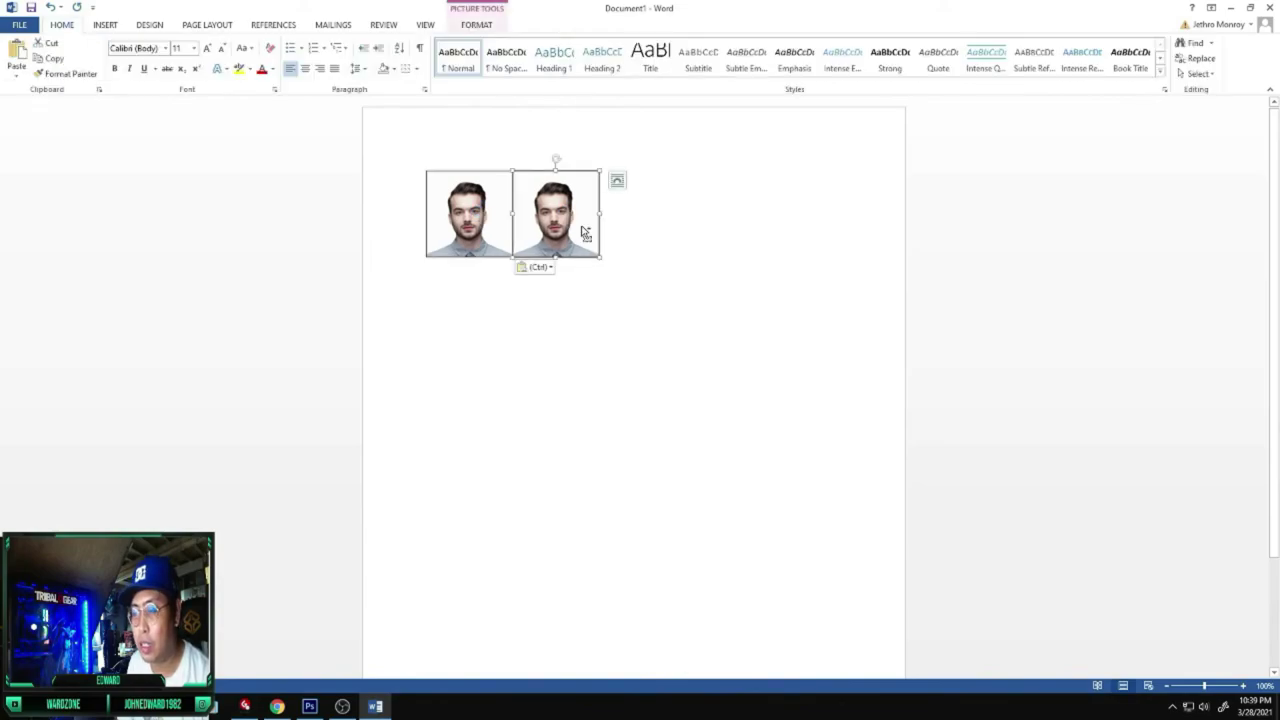
key(ctrl+v)
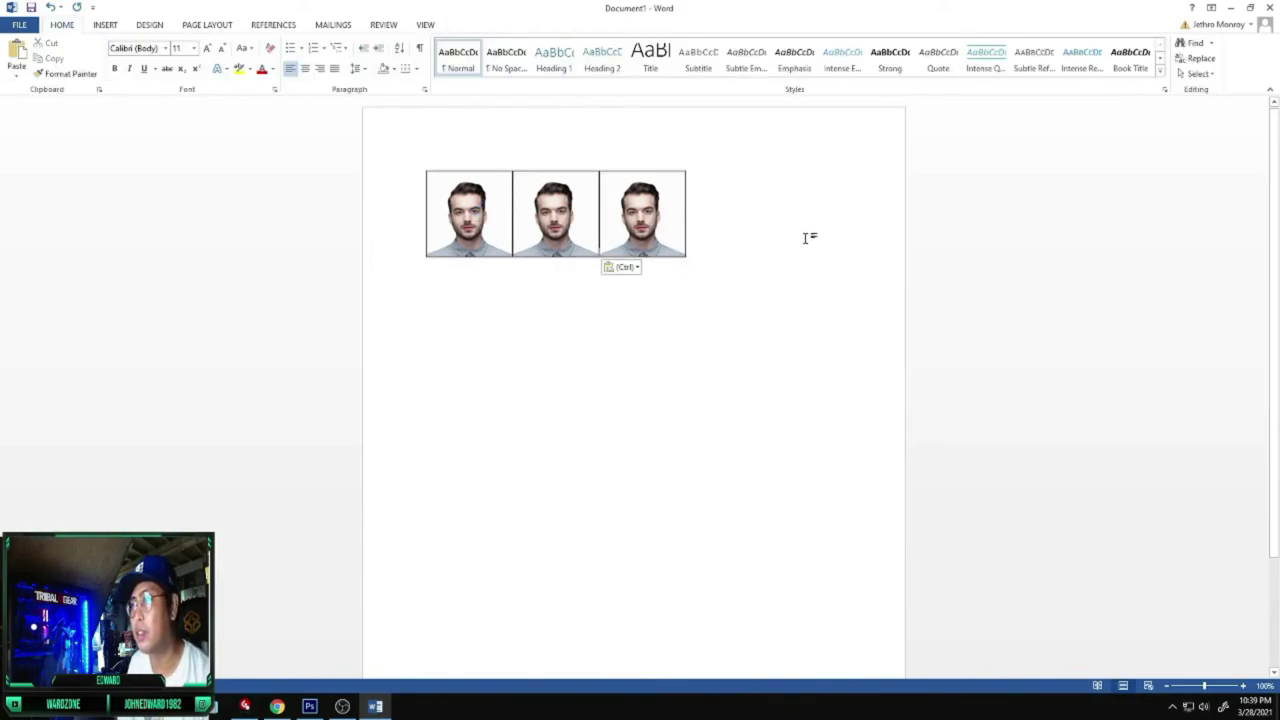